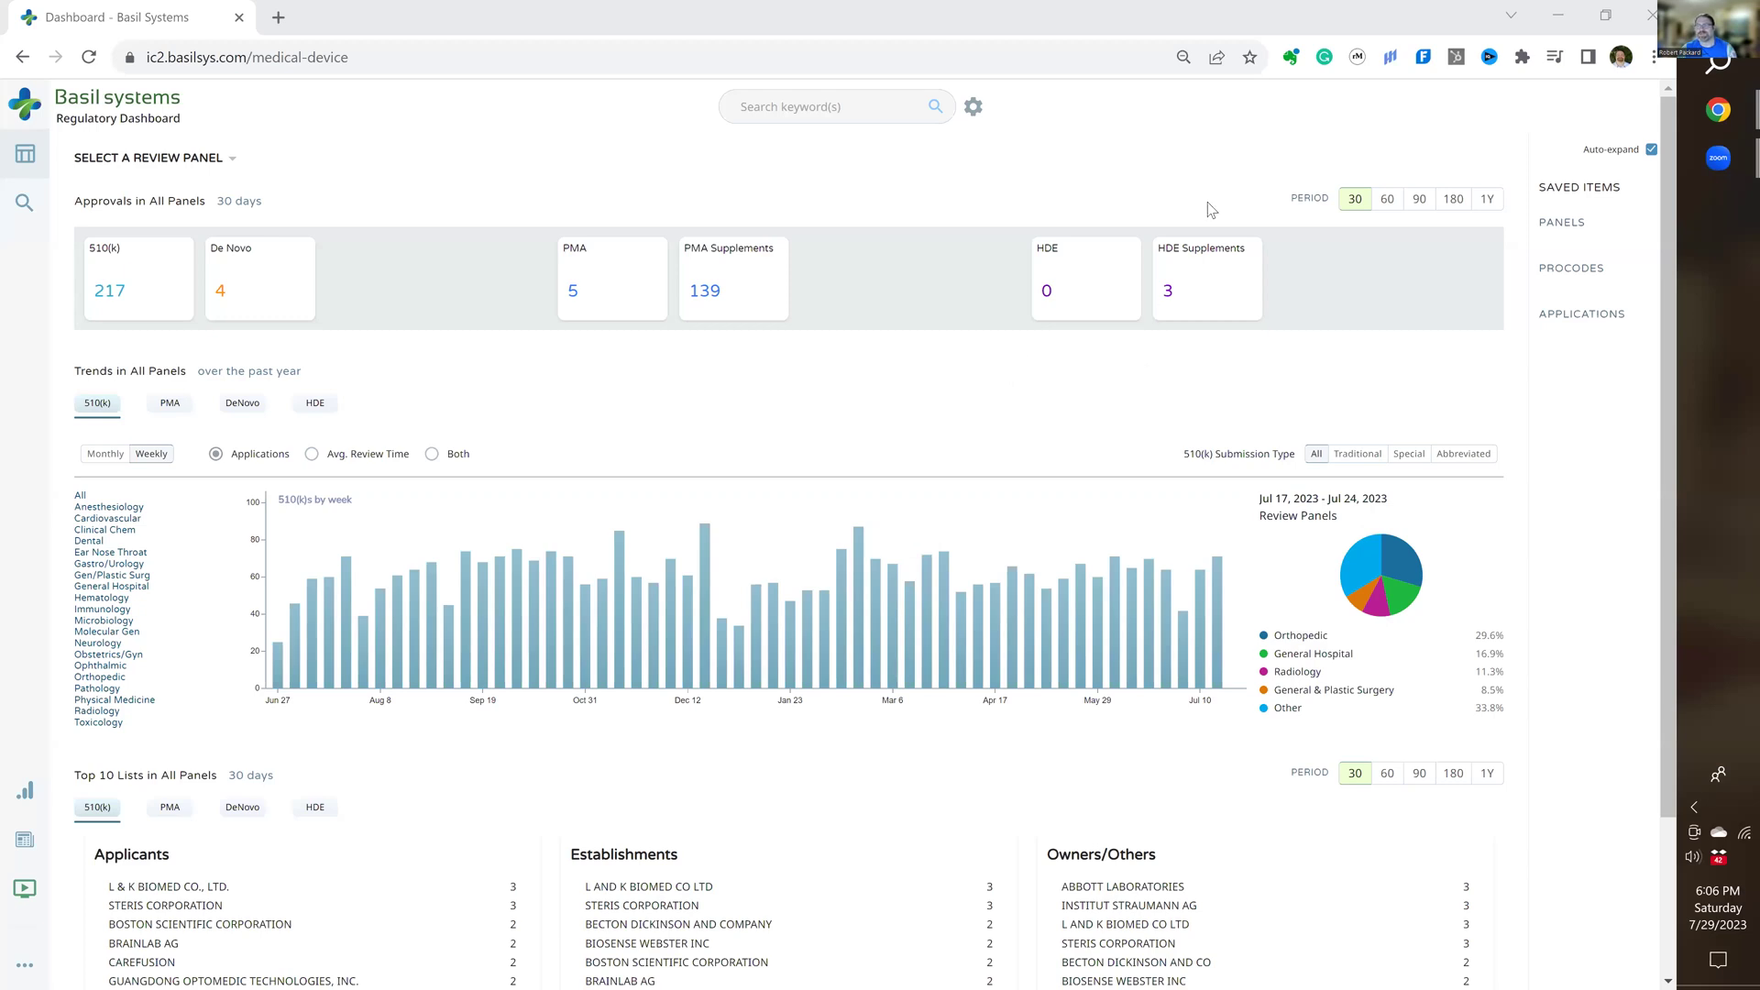
# Search product code FLL and sort the 510(k) results by Date - Newest.
pyautogui.click(856, 106)
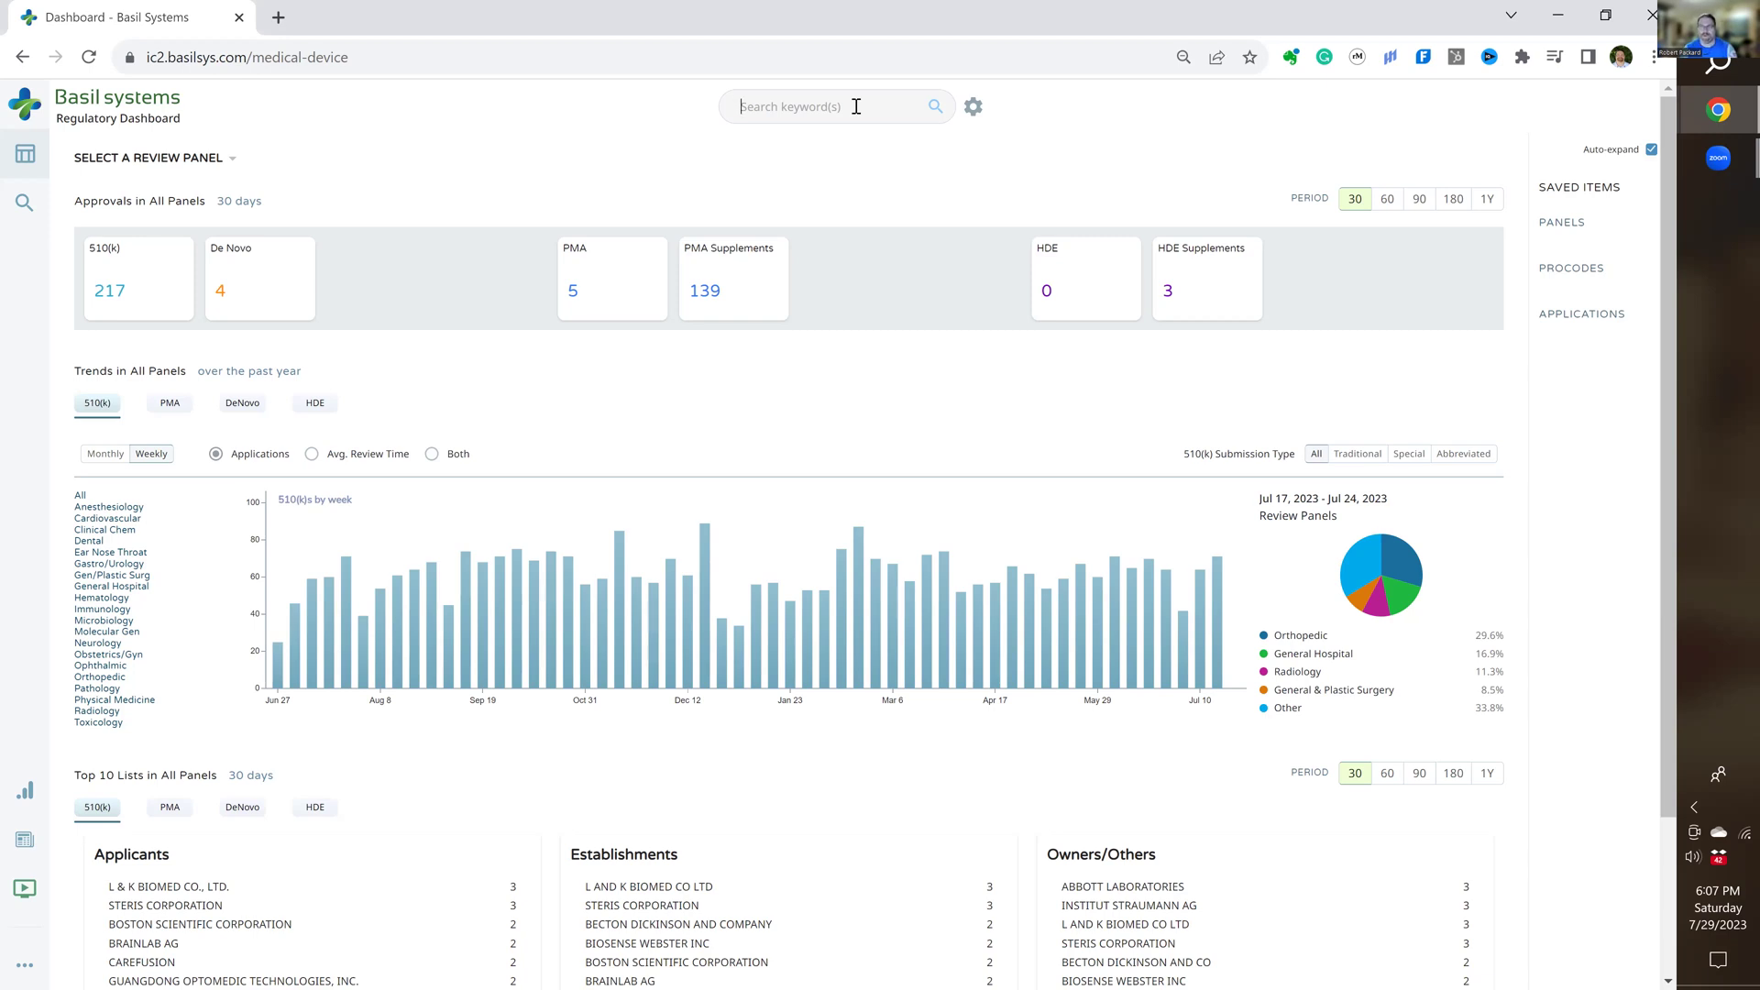
pyautogui.click(856, 107)
pyautogui.write('FLL')
pyautogui.press('Return')
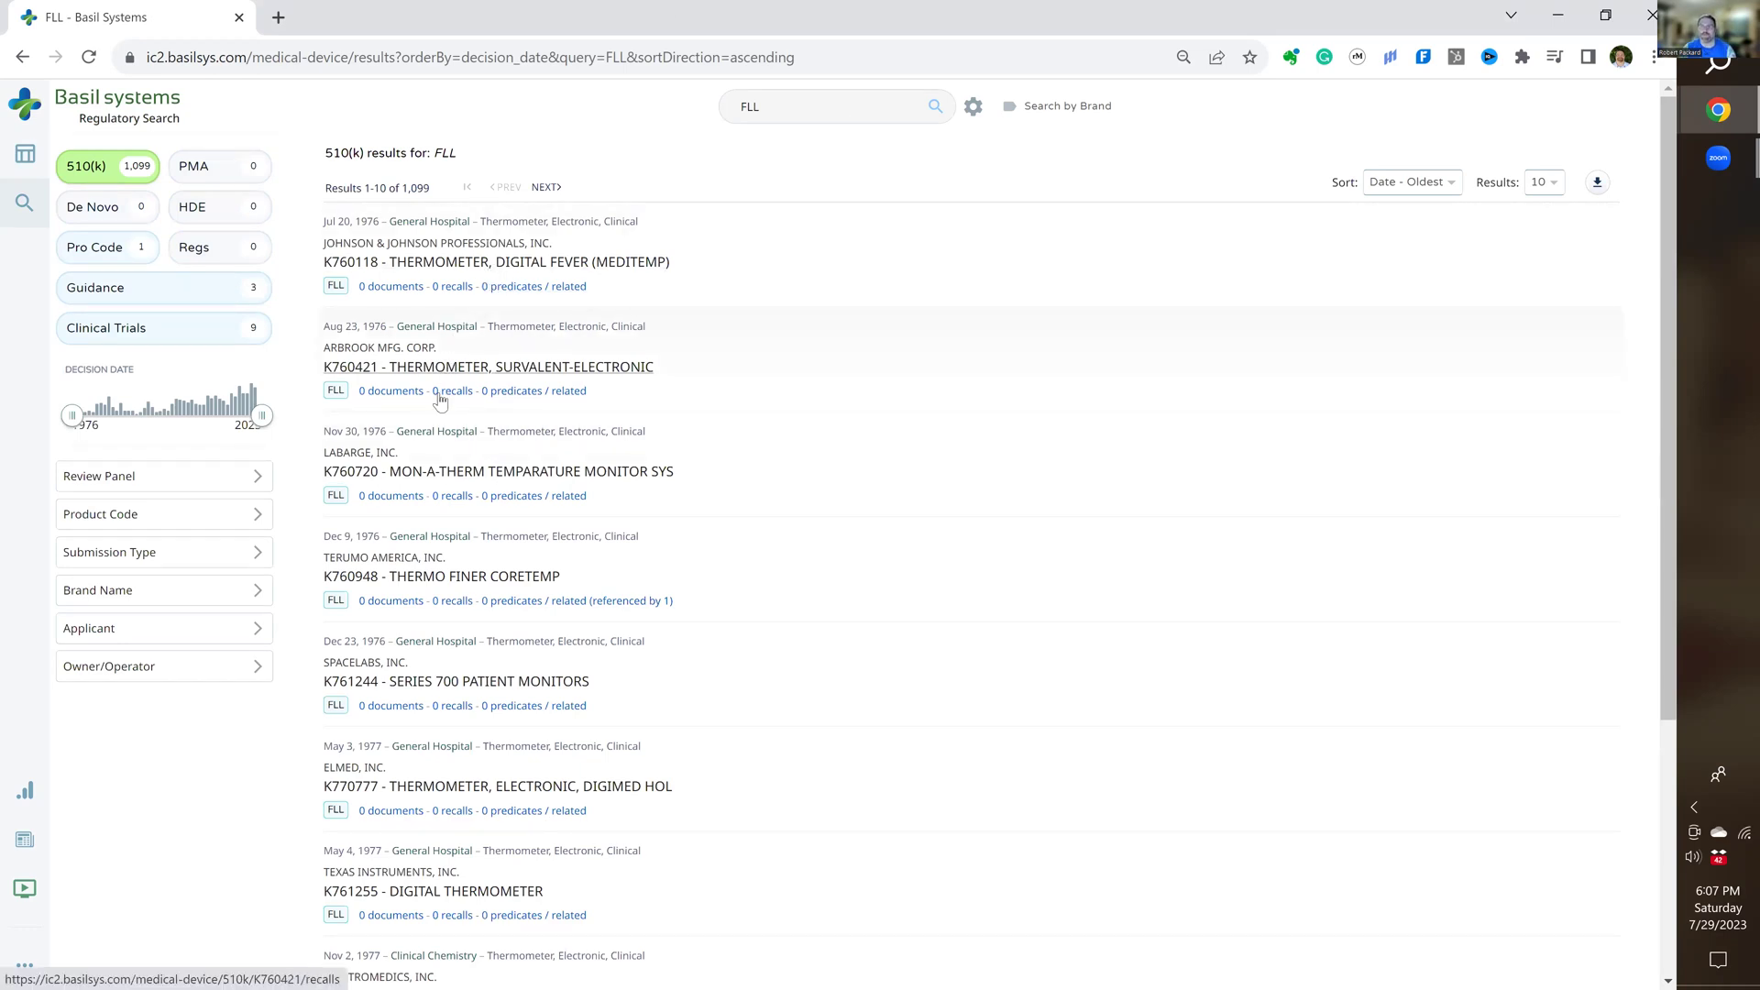
pyautogui.click(1387, 183)
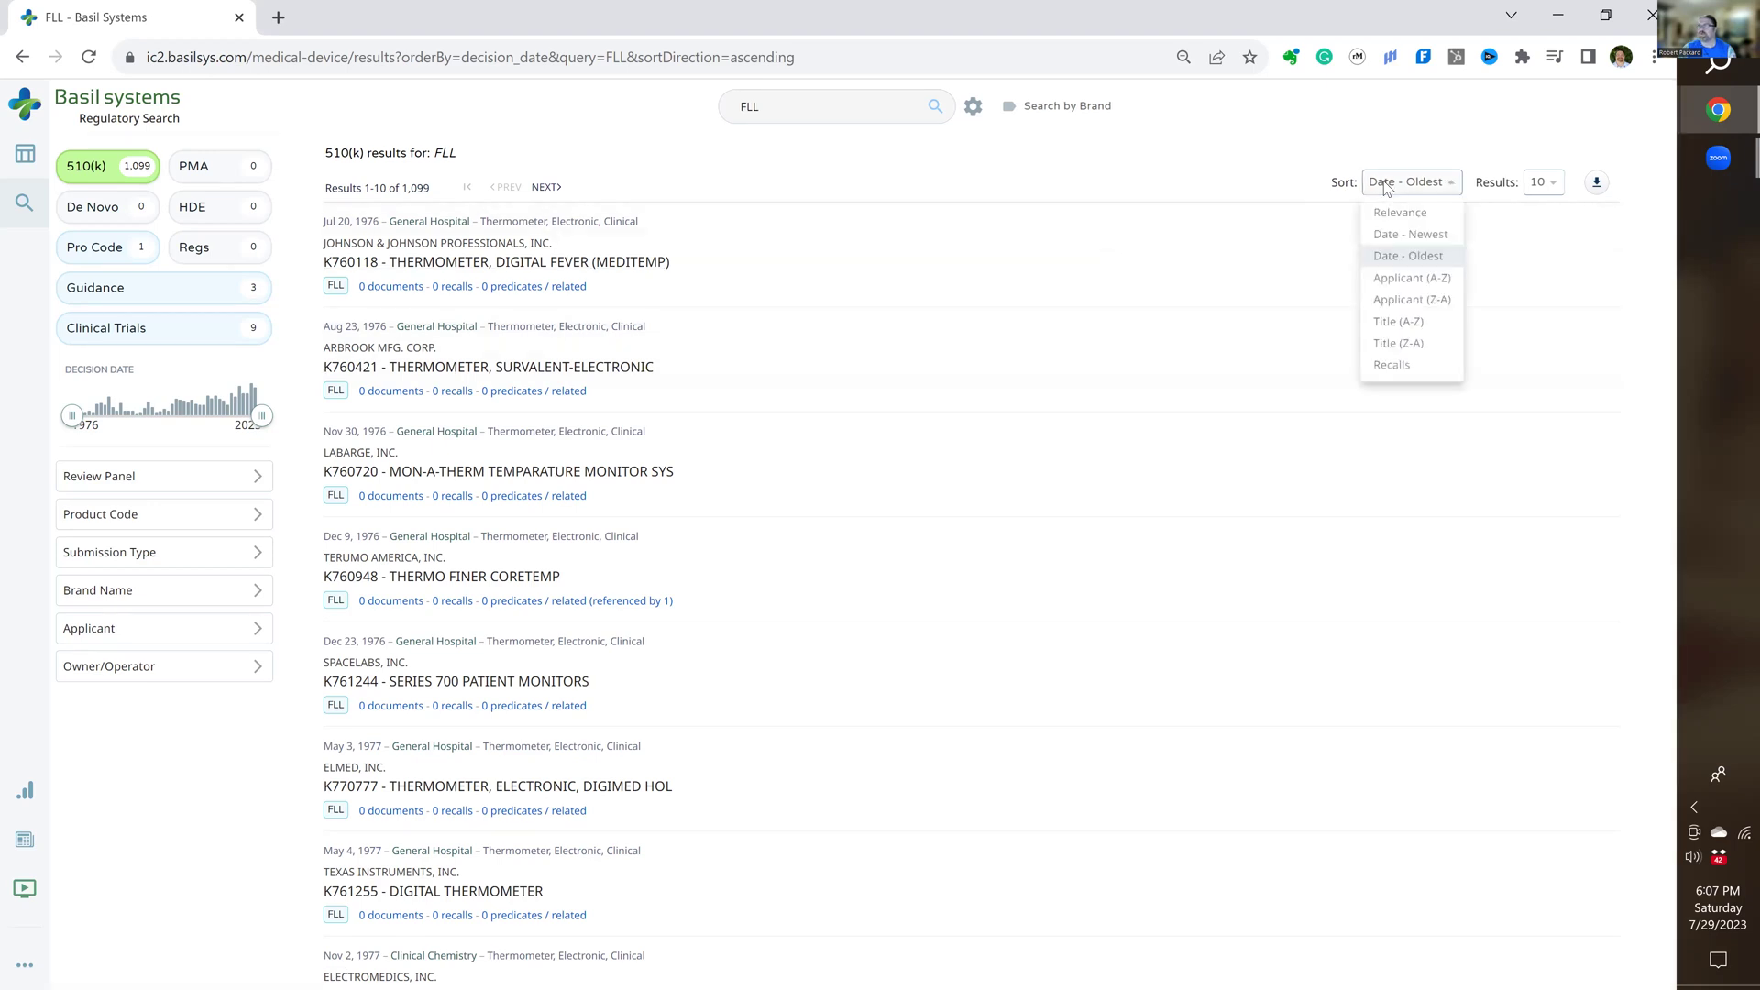
pyautogui.click(1395, 238)
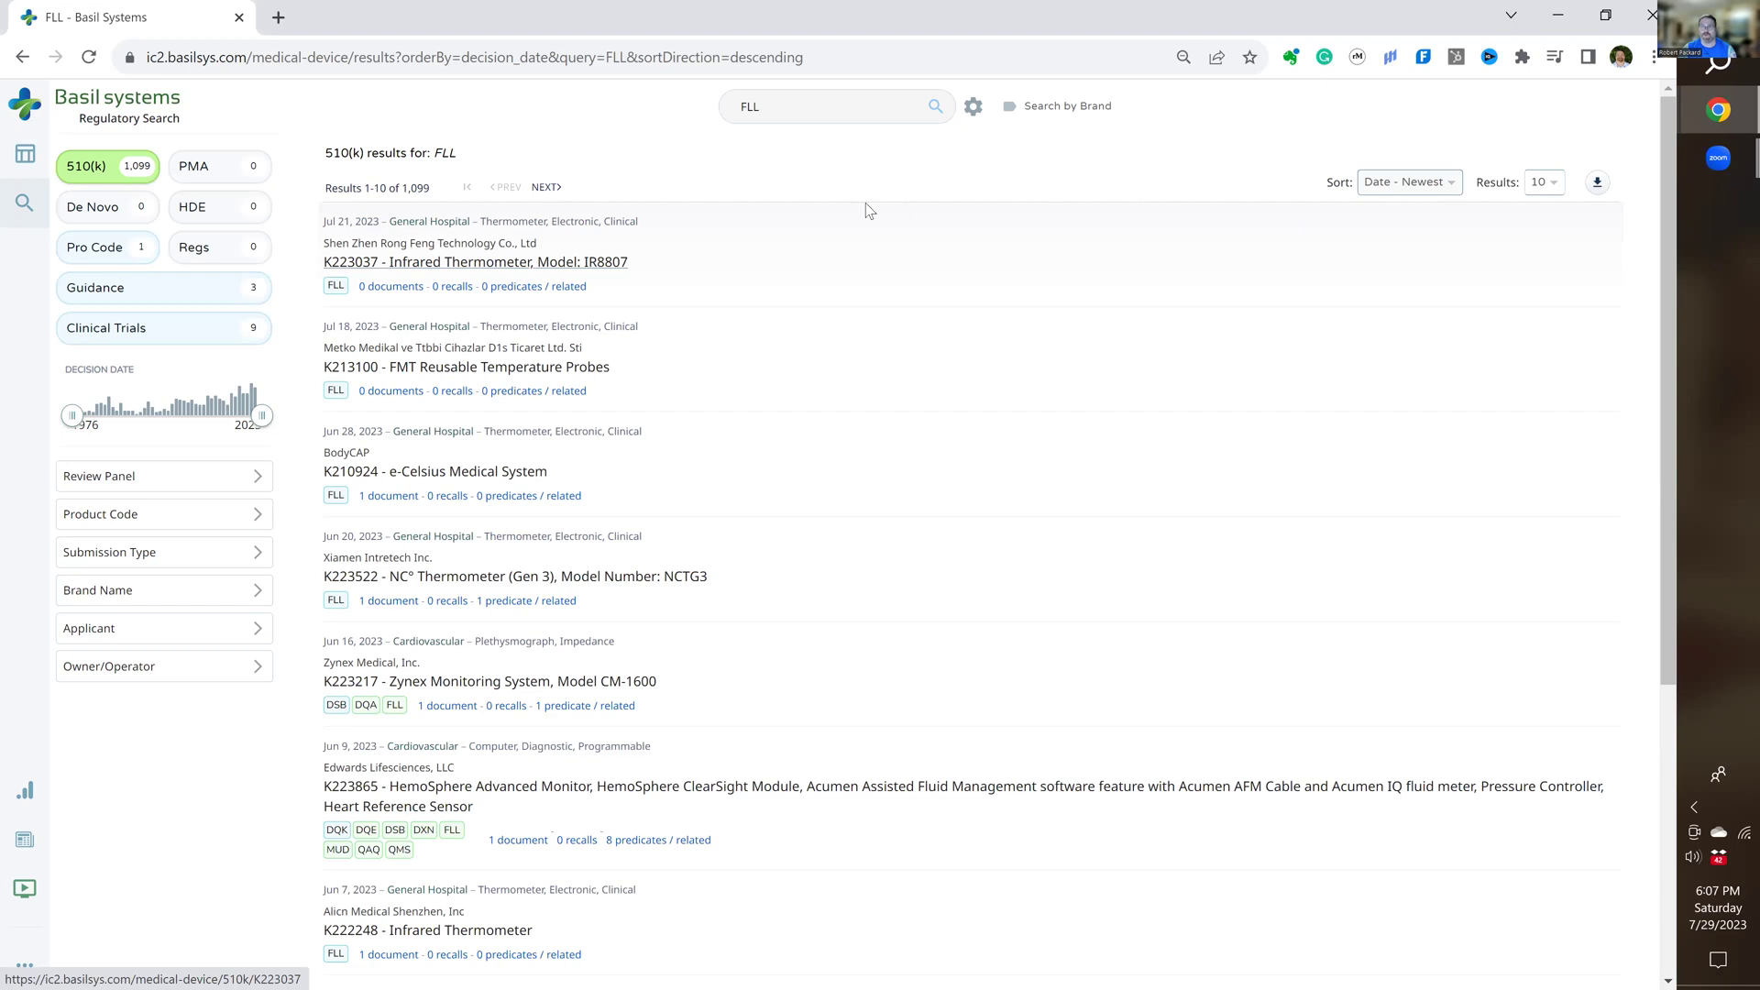
# Open K223037's Review Time chart and widen the year range back to 2012.
pyautogui.click(548, 263)
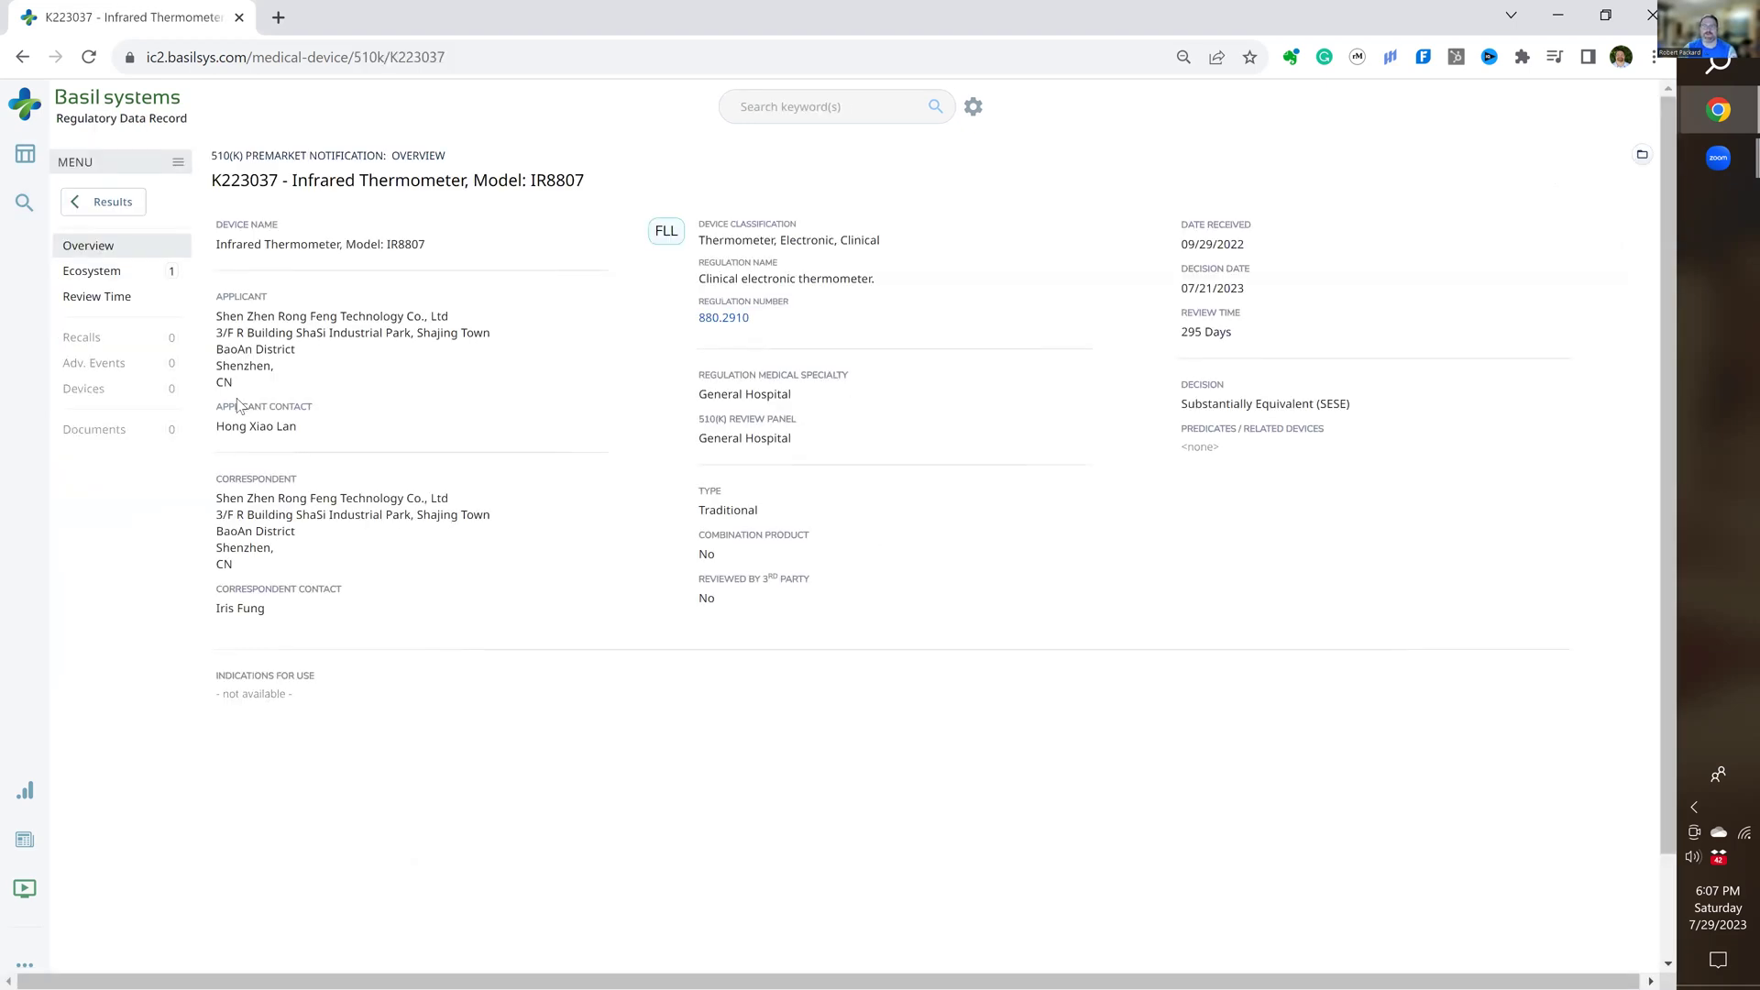
pyautogui.click(96, 298)
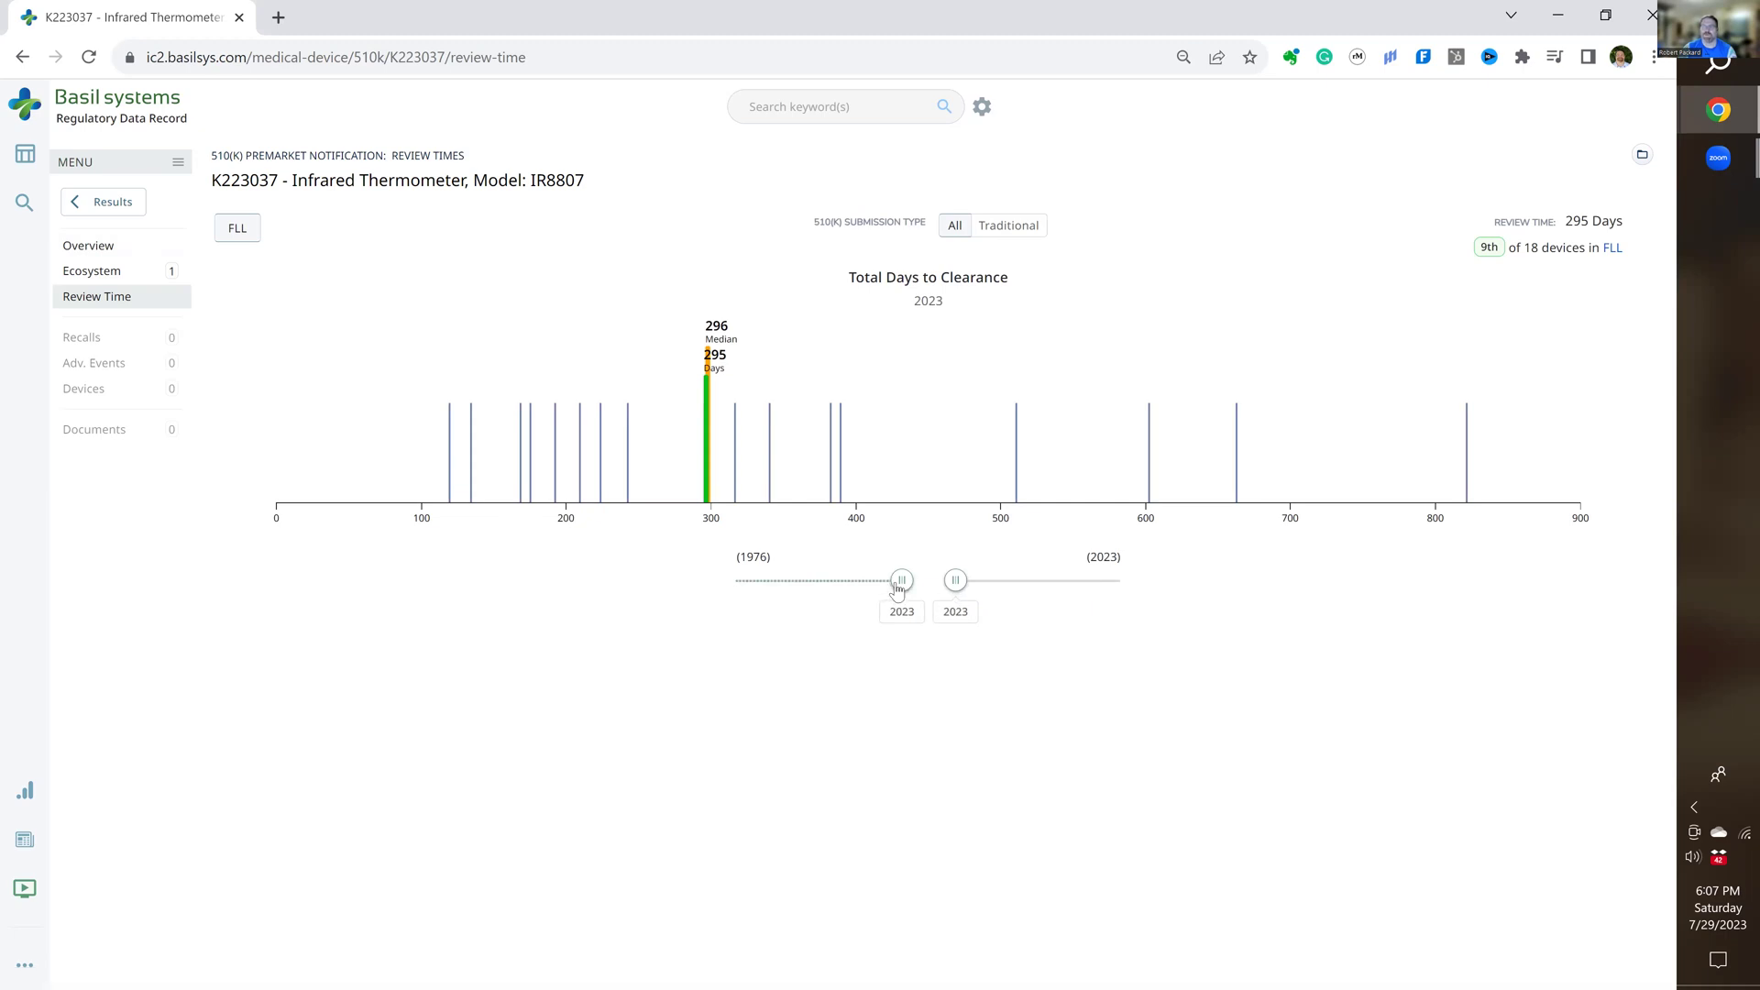
pyautogui.moveTo(897, 589); pyautogui.dragTo(864, 594)
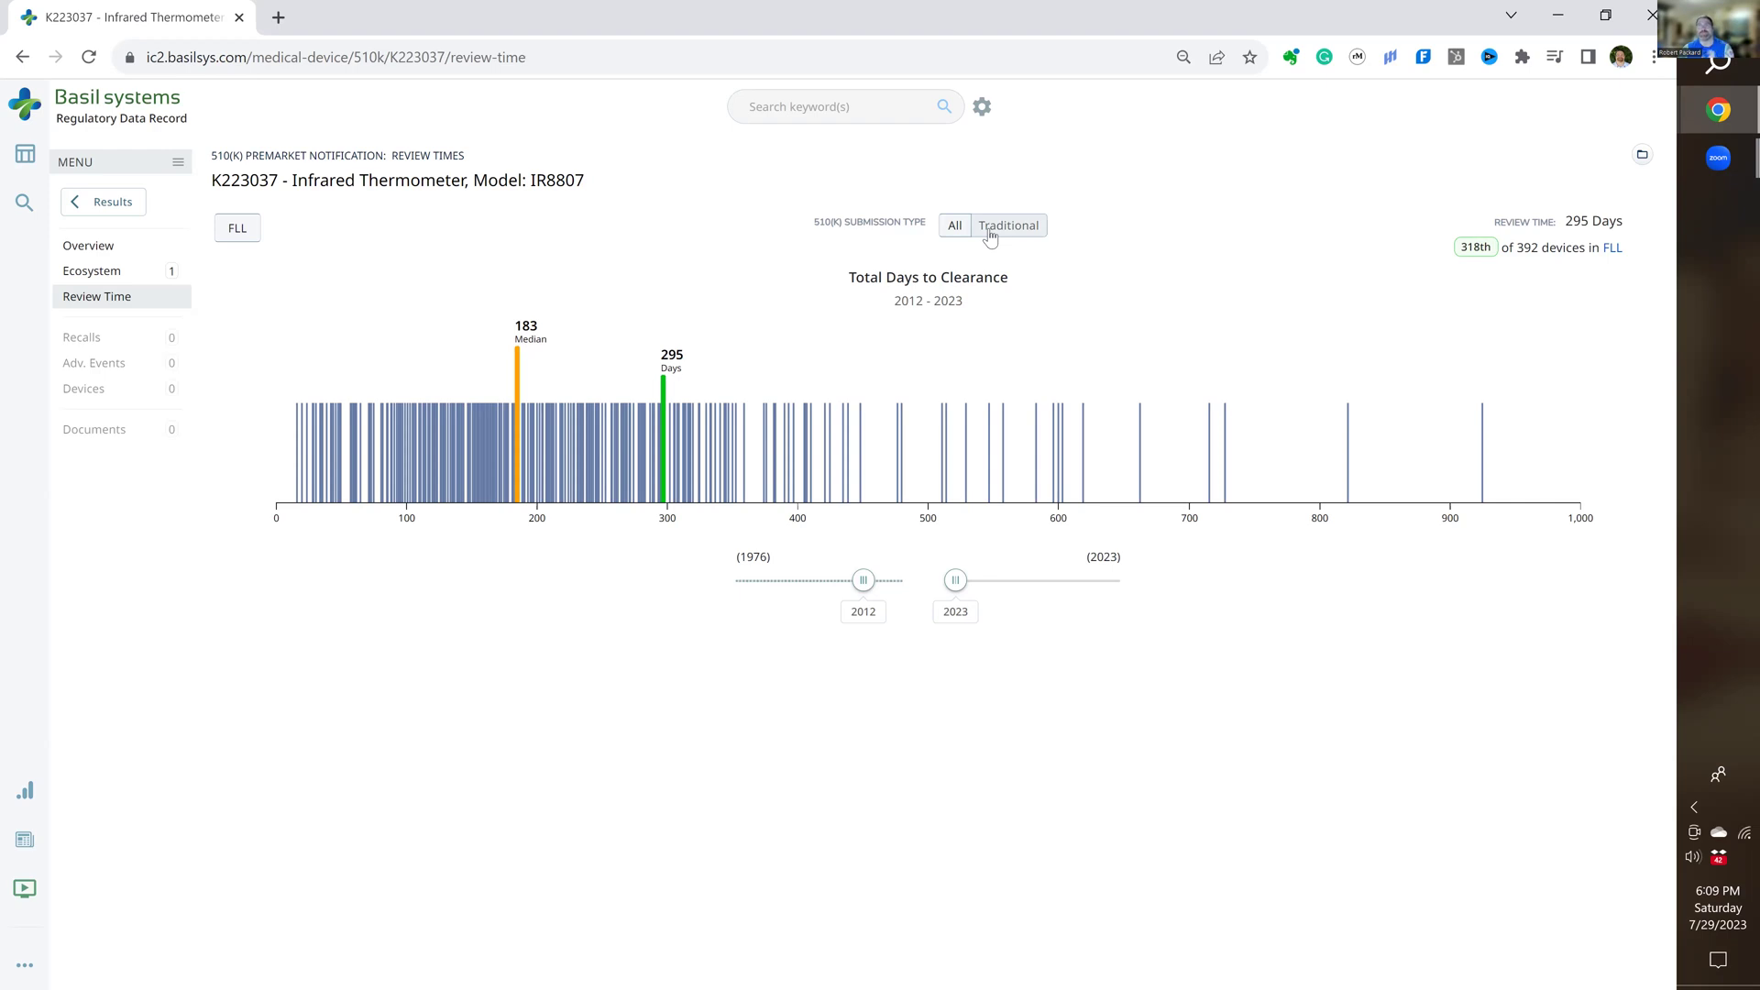
# Filter the K223037 chart to Traditional 510(k) submissions (339 FLL devices).
pyautogui.click(990, 235)
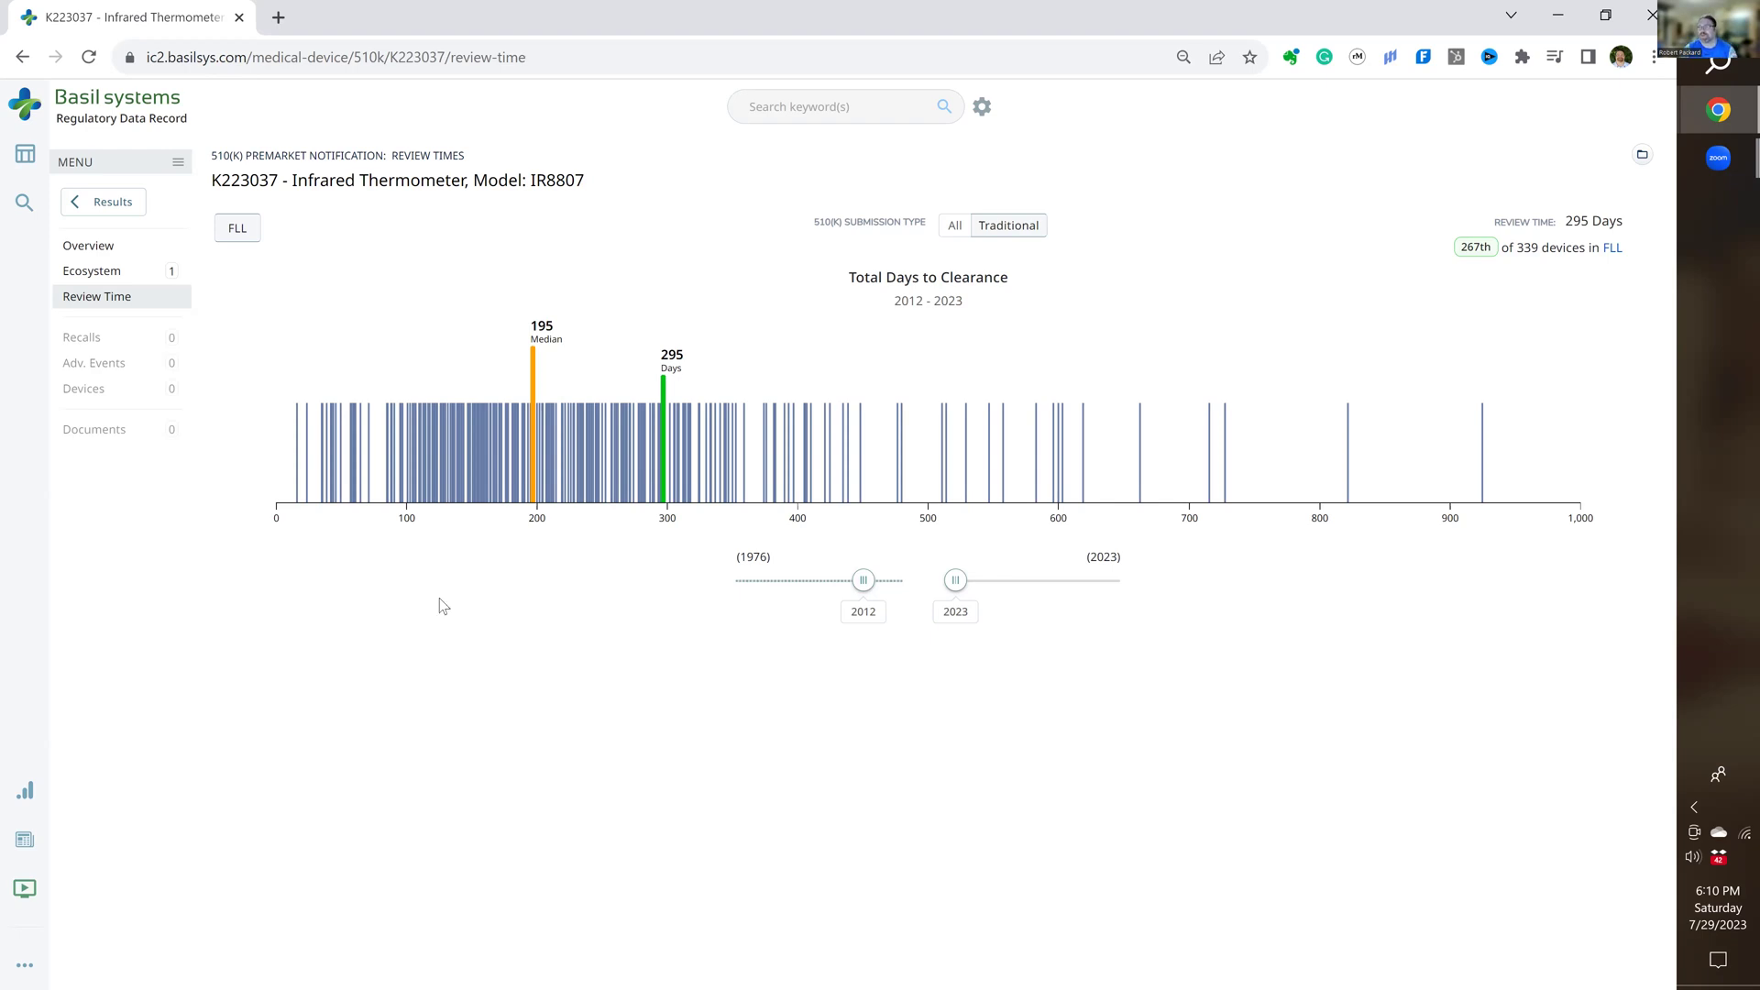
# Search for product code FRO.
pyautogui.click(816, 108)
pyautogui.write('FRO')
pyautogui.press('Return')
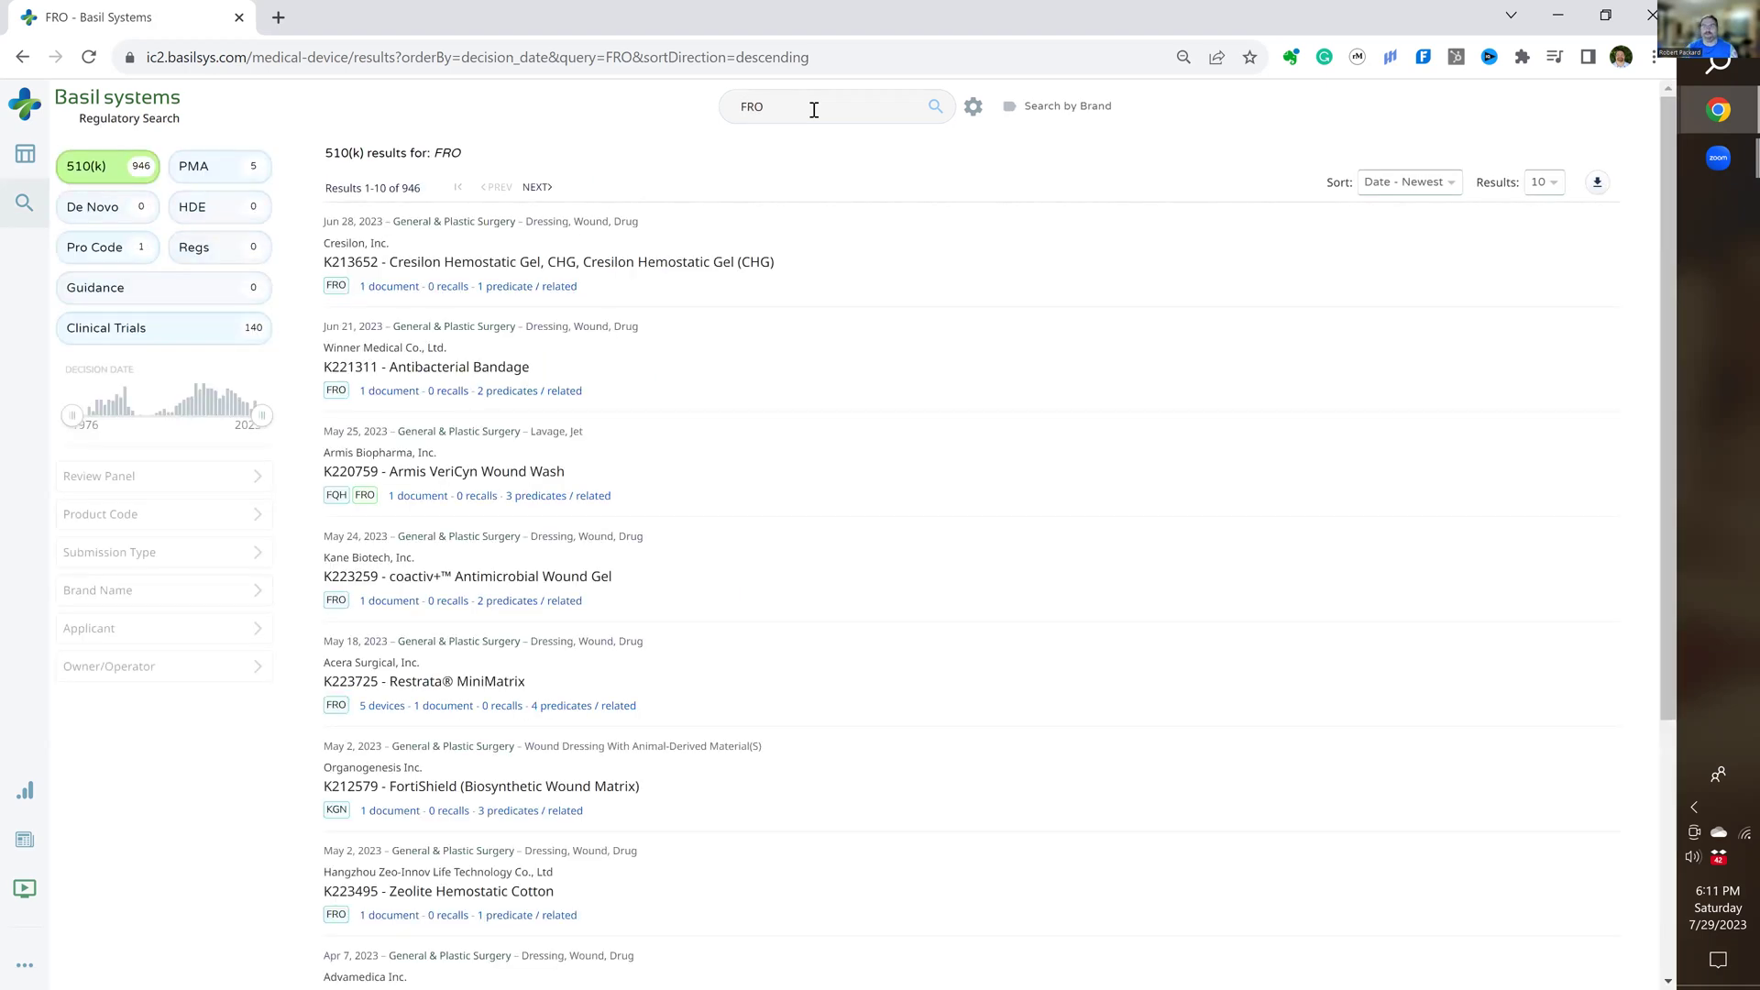
# Refine the query to 'FRO antimicrobial', fixing the typos, and rerun it.
pyautogui.click(806, 111)
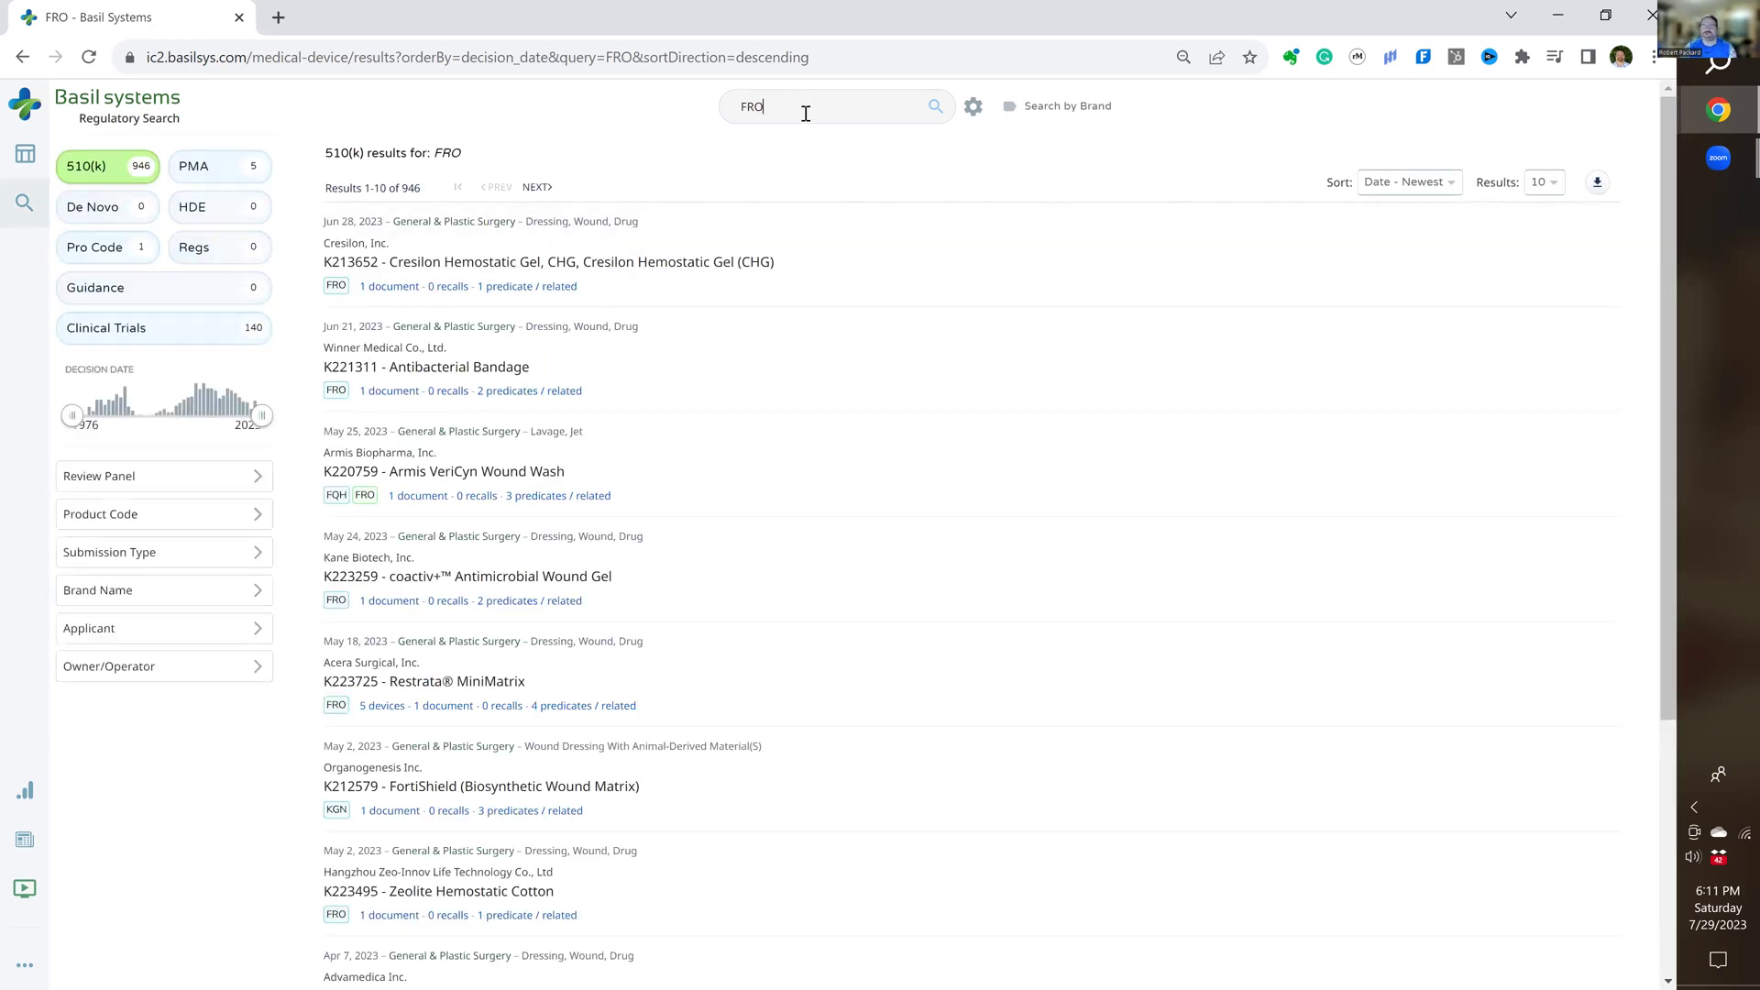
pyautogui.write('g')
pyautogui.press('BackSpace')
pyautogui.write('ant')
pyautogui.press('BackSpace')
pyautogui.write('trimicrobial')
pyautogui.press('Return')
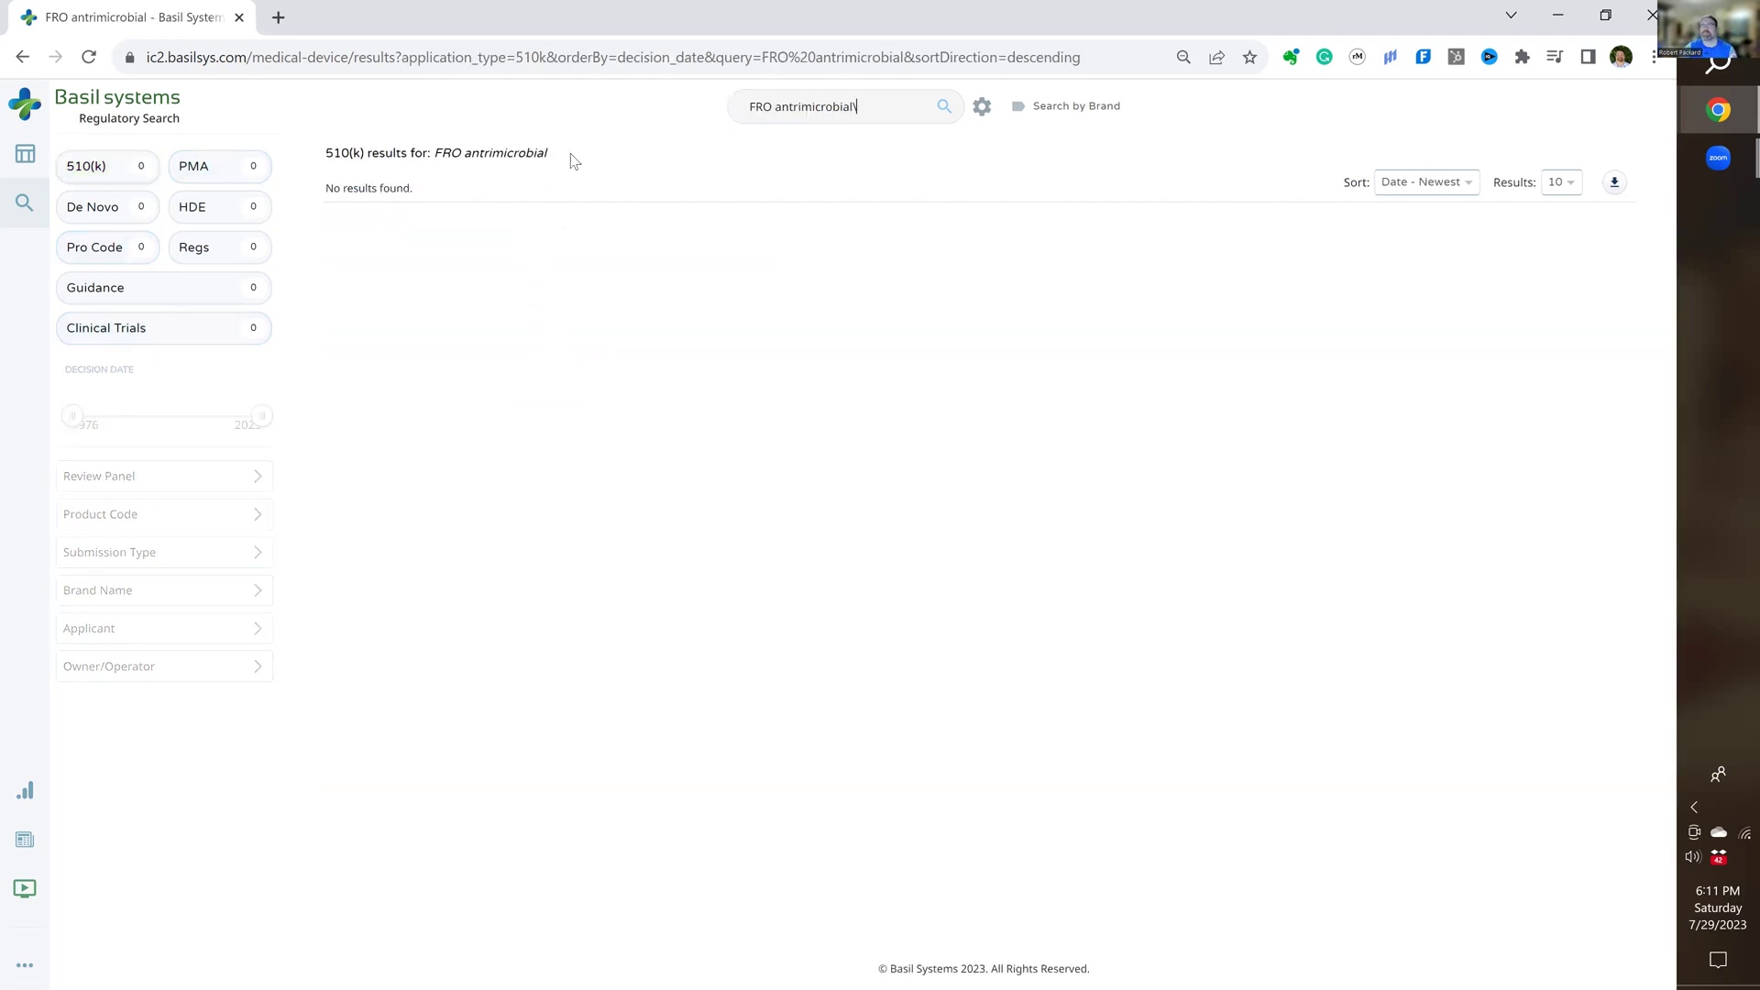
pyautogui.click(796, 106)
pyautogui.press('BackSpace')
pyautogui.press('BackSpace')
pyautogui.press('Return')
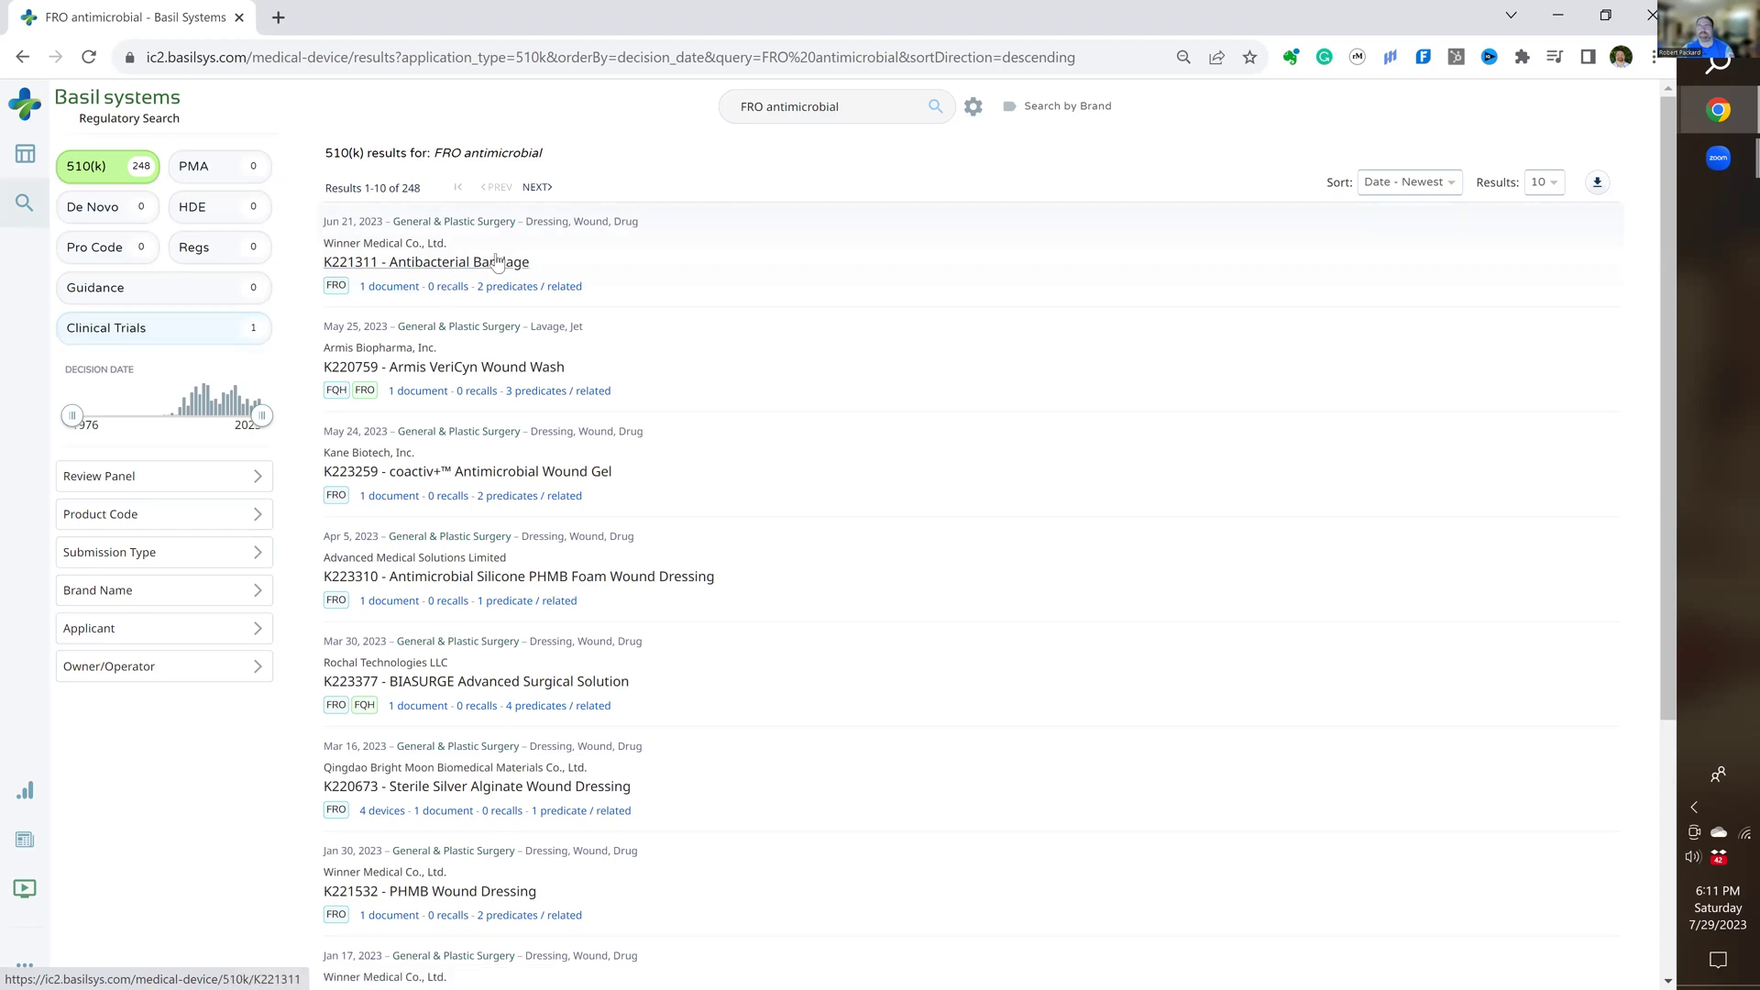
# Open K221311's Review Time chart and set the year slider to 2012–2023.
pyautogui.click(443, 267)
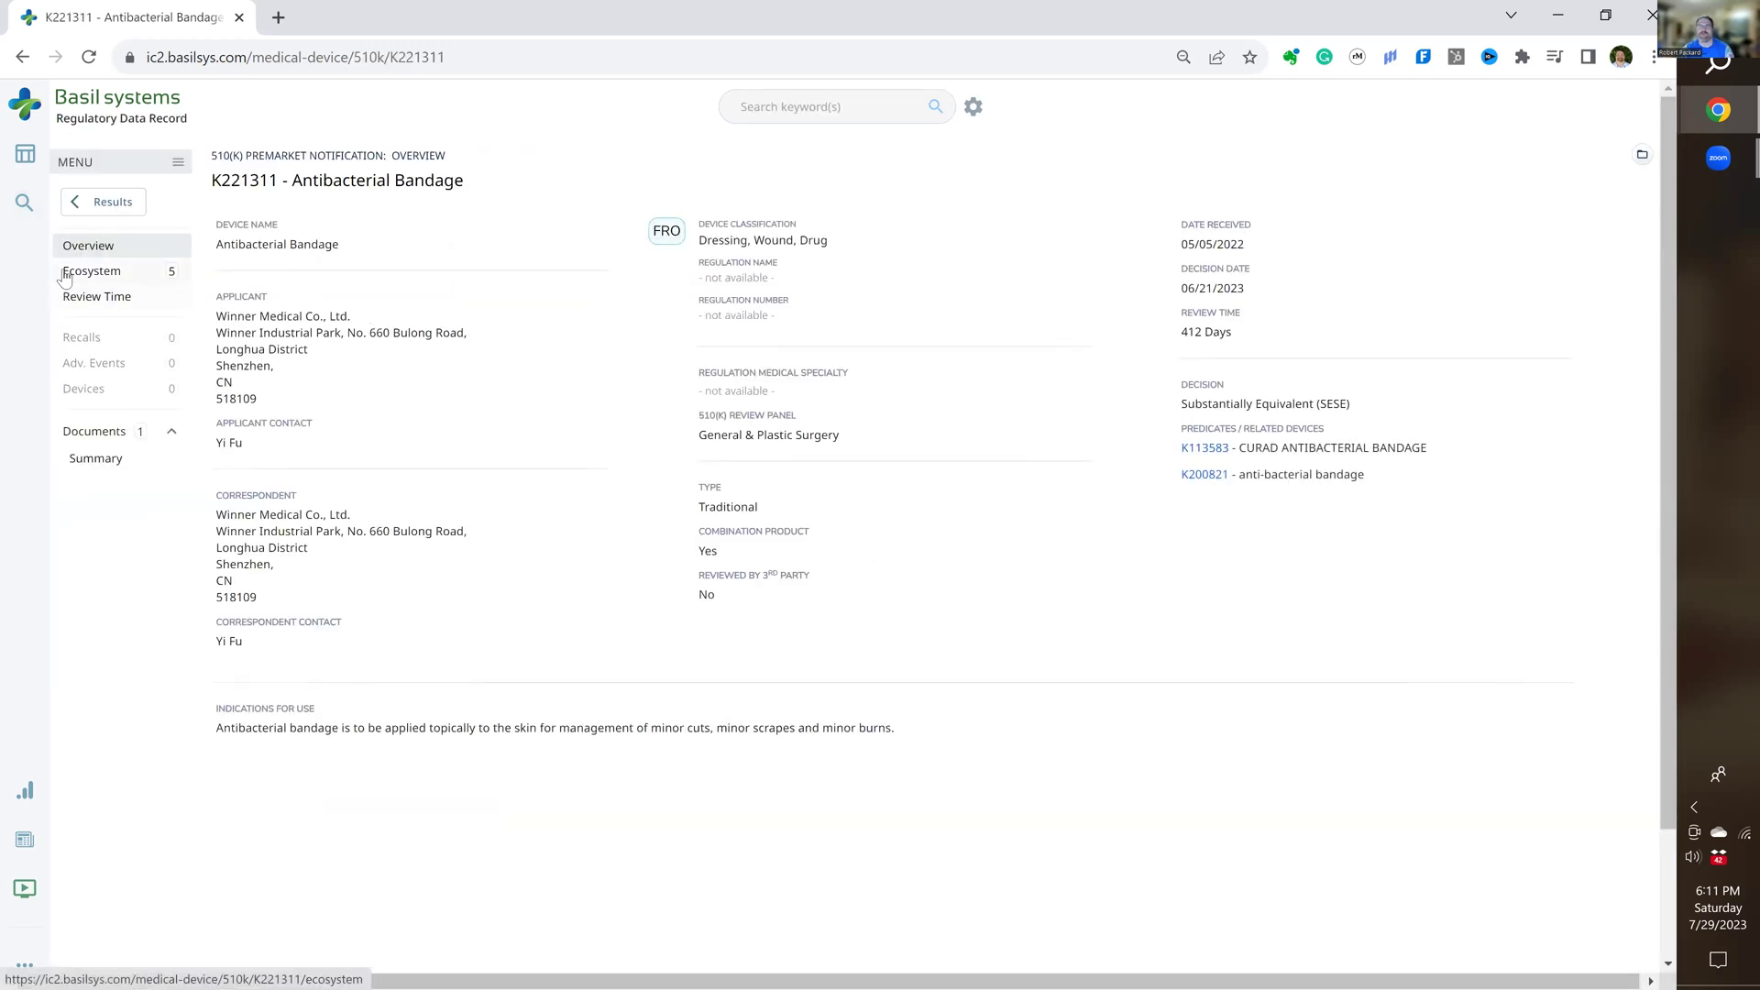
pyautogui.click(102, 297)
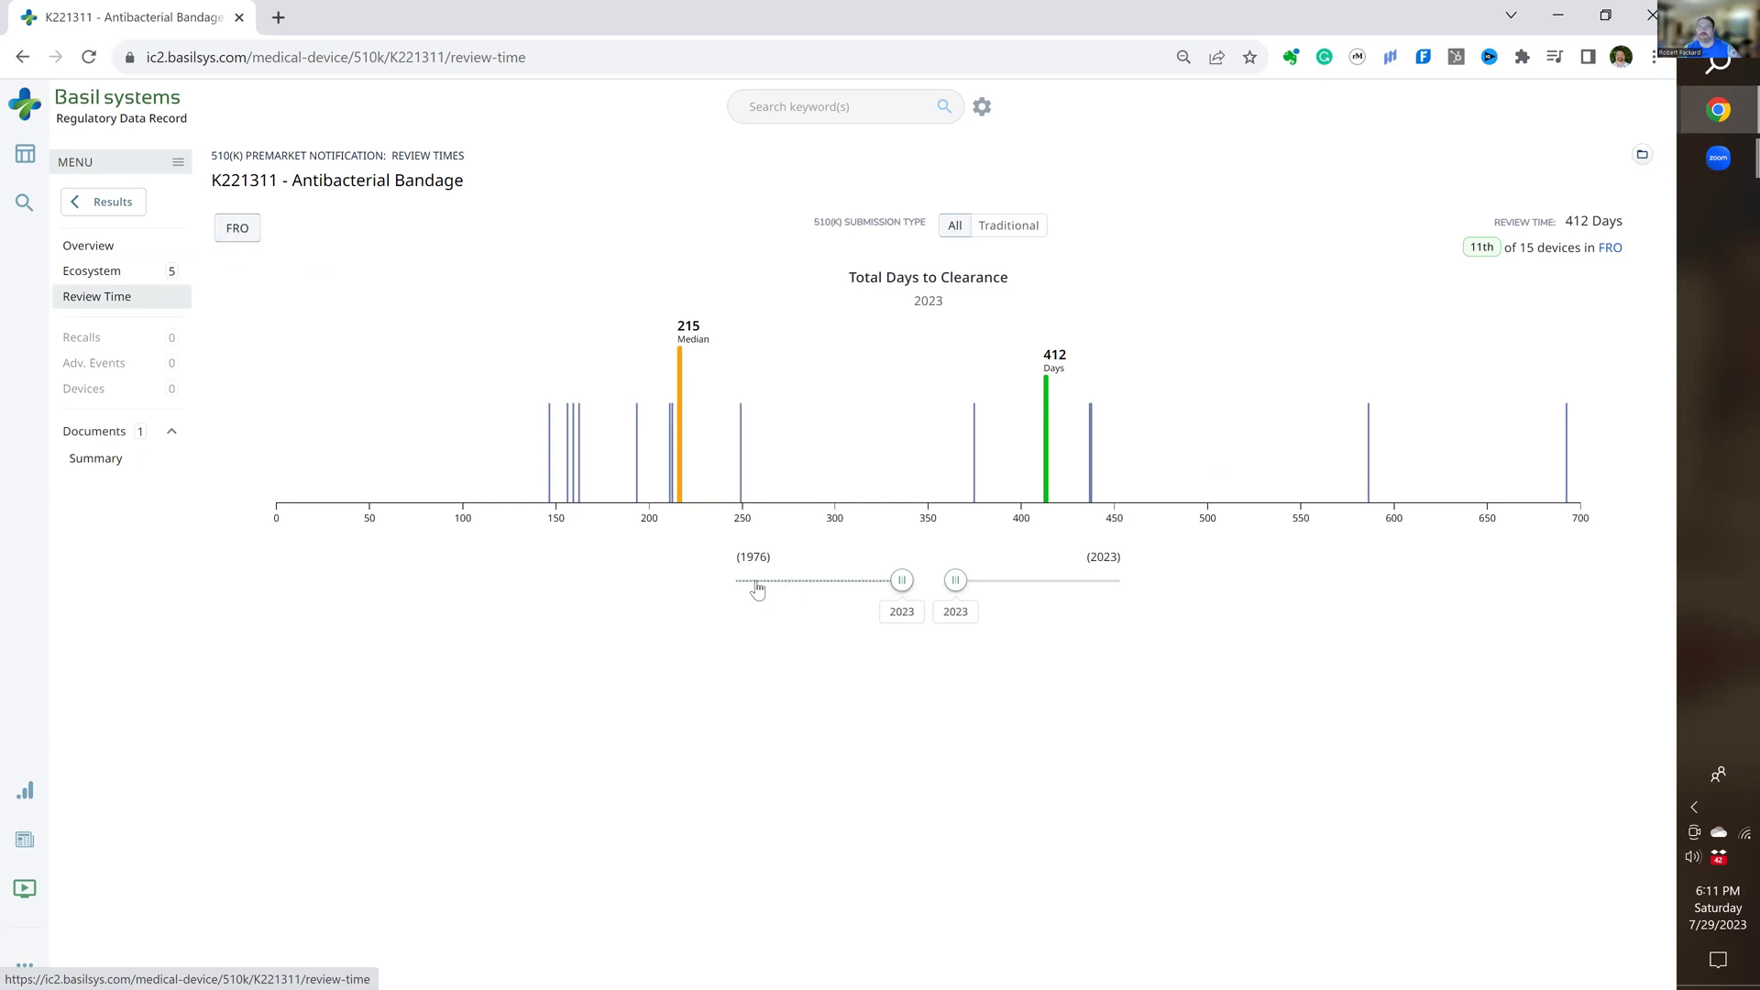
pyautogui.moveTo(901, 580); pyautogui.dragTo(734, 580)
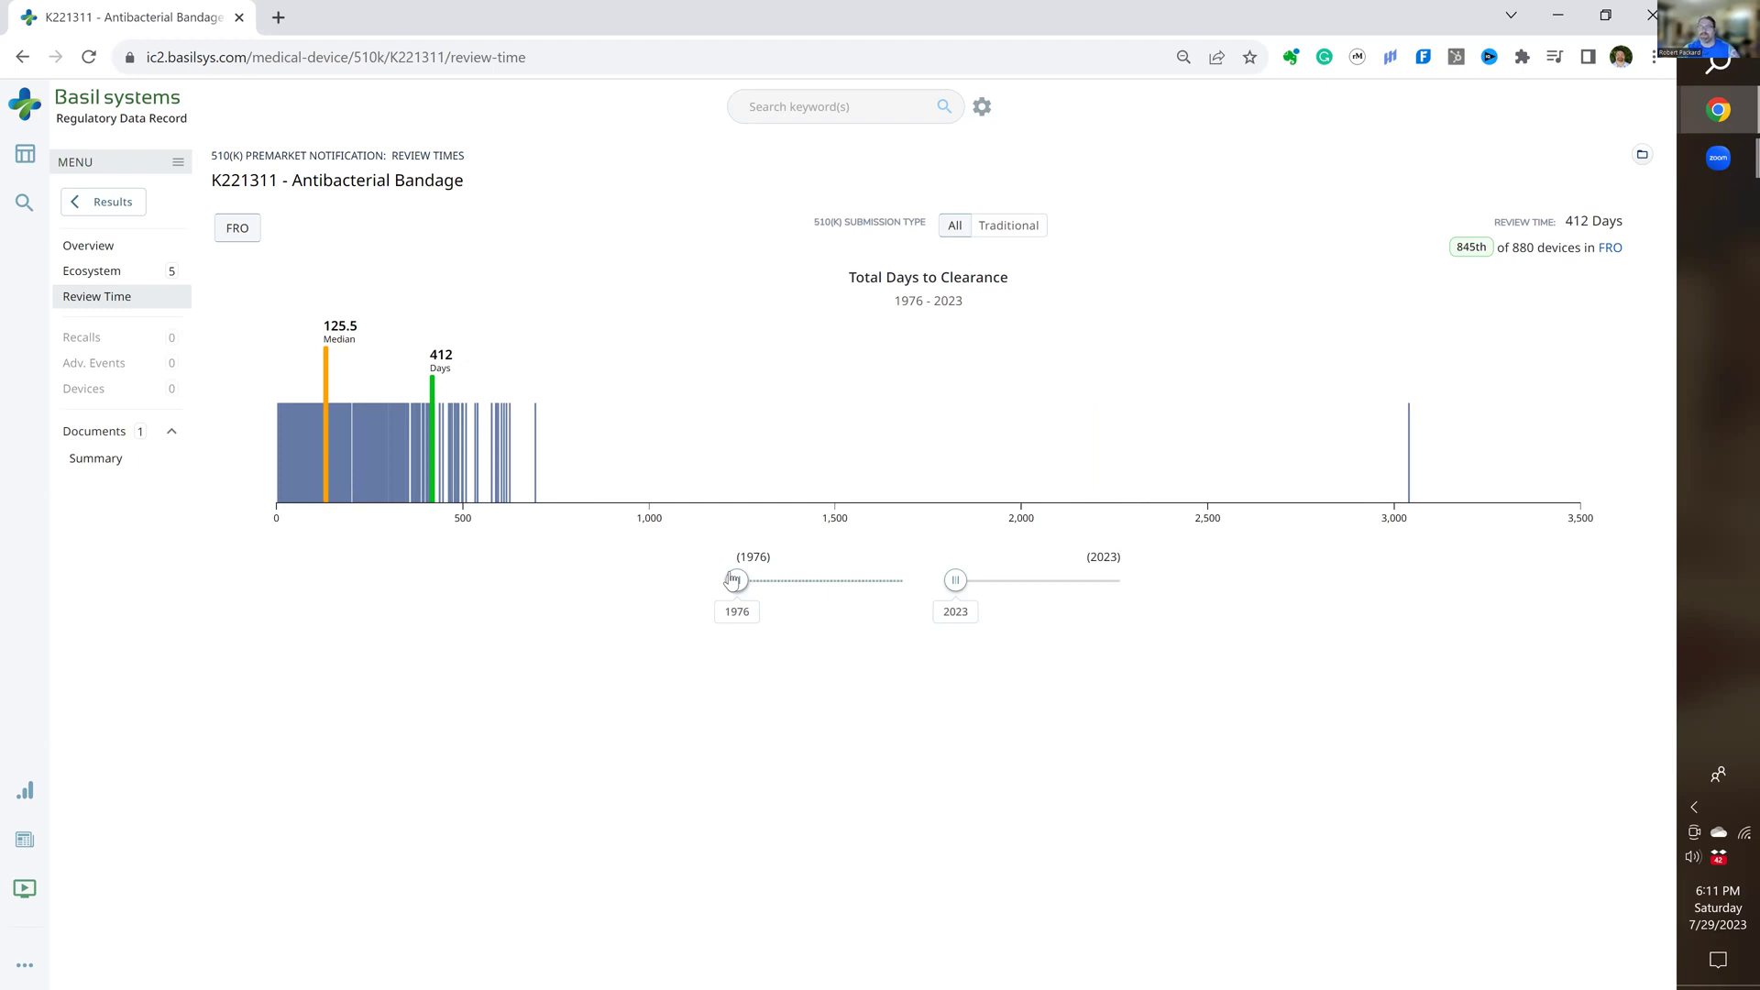
pyautogui.moveTo(733, 580); pyautogui.dragTo(863, 579)
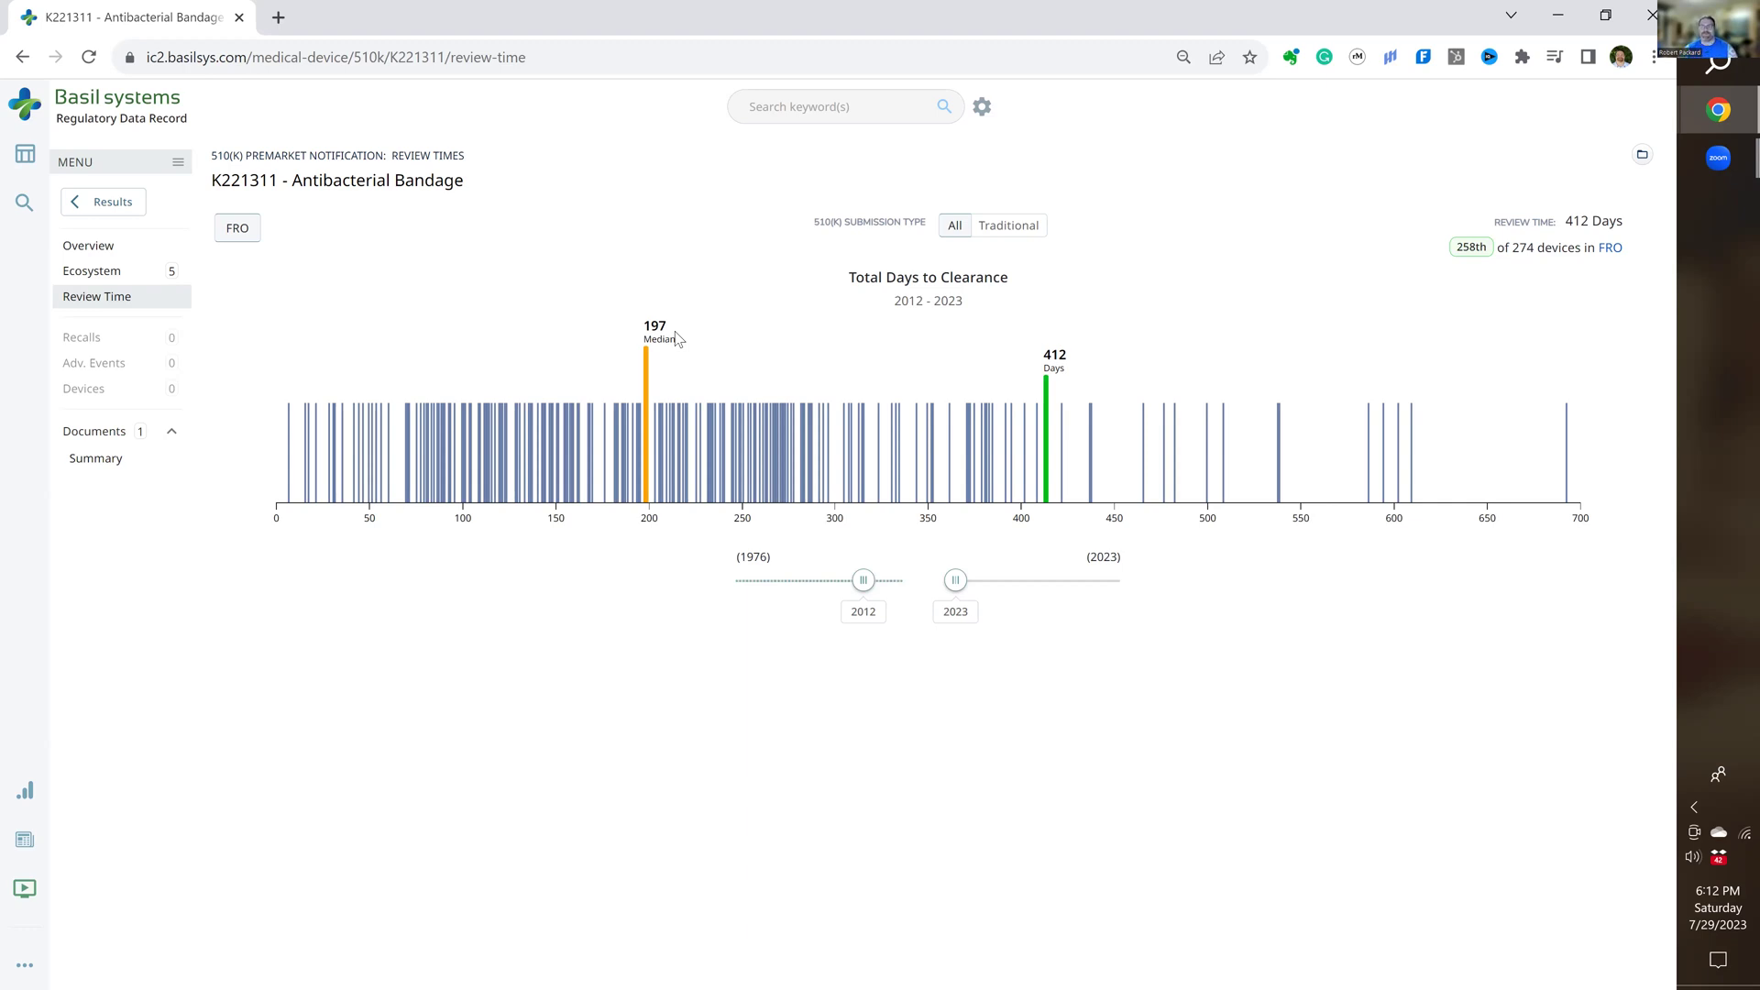
# Search FCX and check the FCX product-code overview before returning to results.
pyautogui.click(779, 107)
pyautogui.write('FCX')
pyautogui.press('Return')
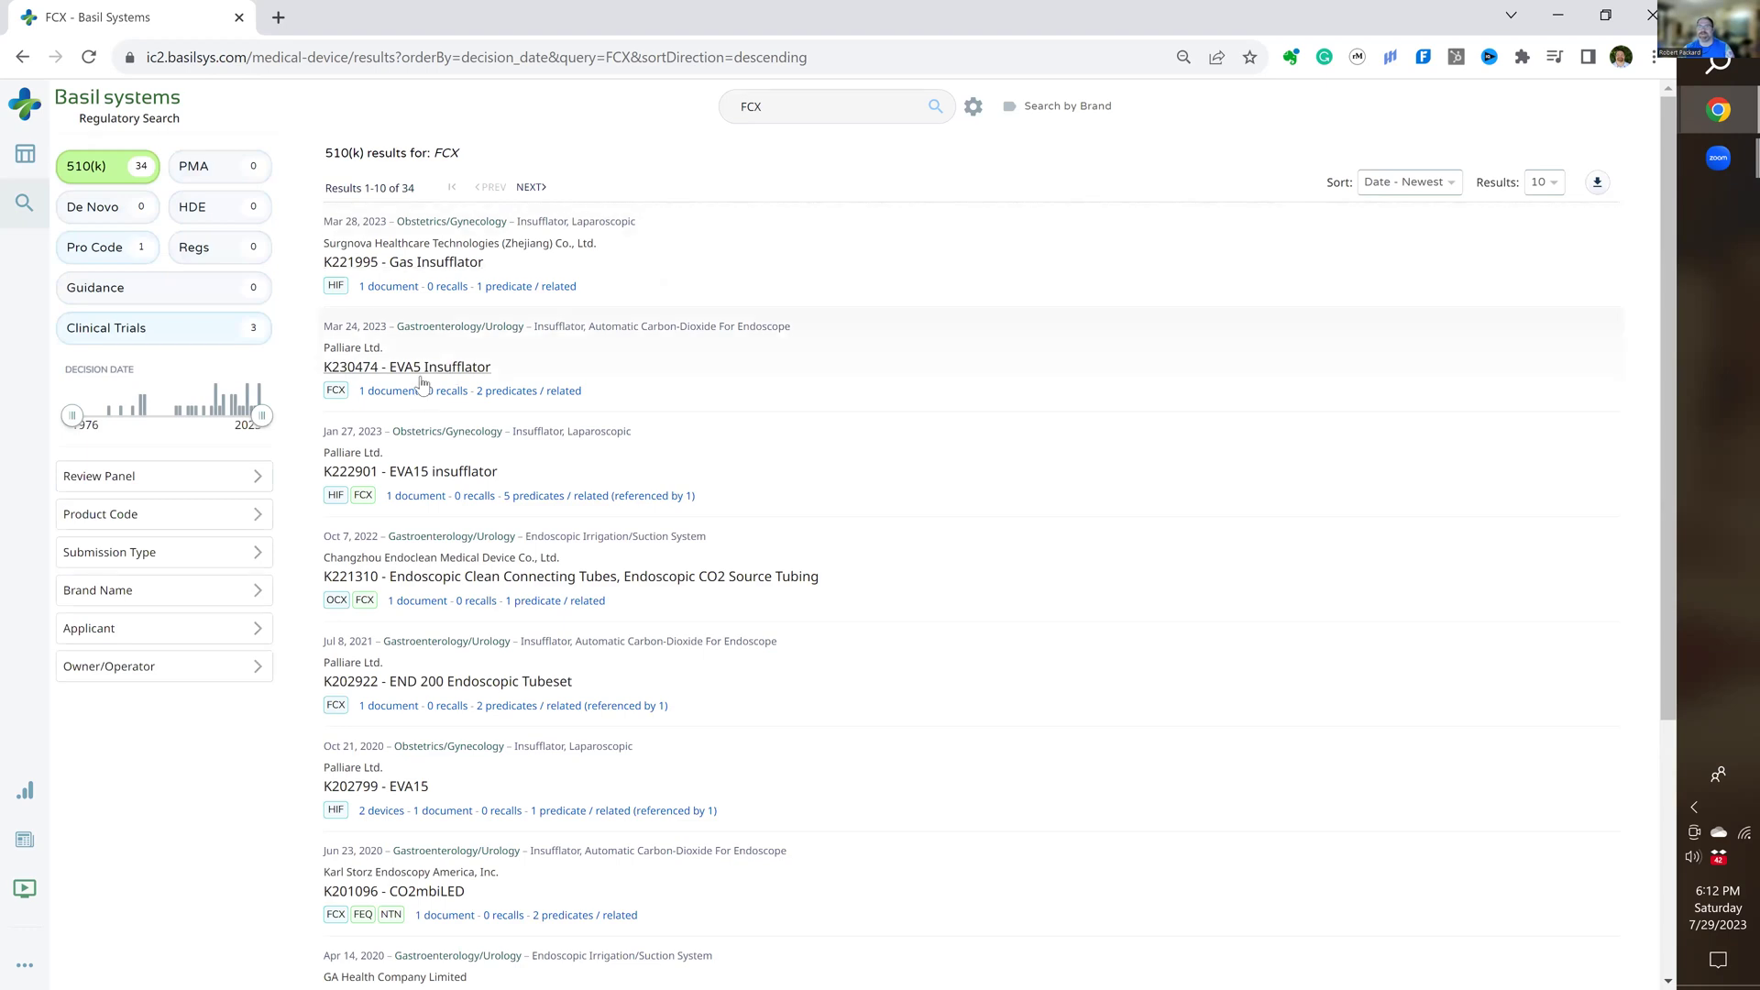
pyautogui.click(336, 391)
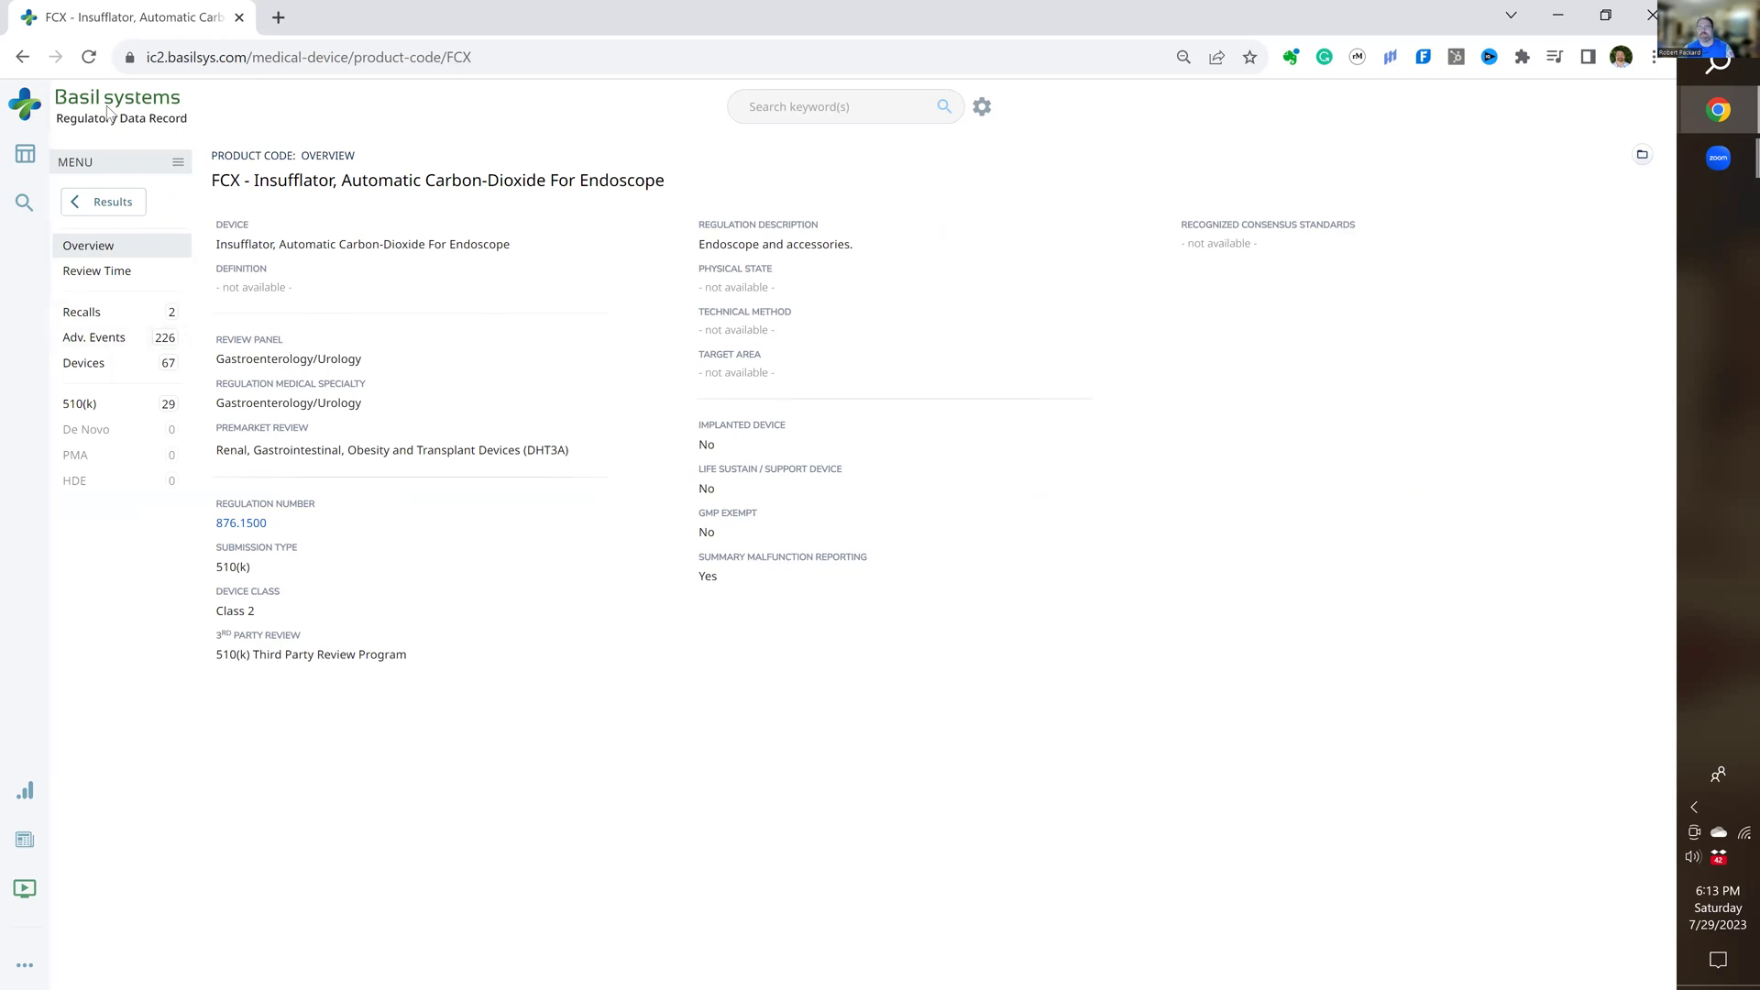
pyautogui.click(22, 57)
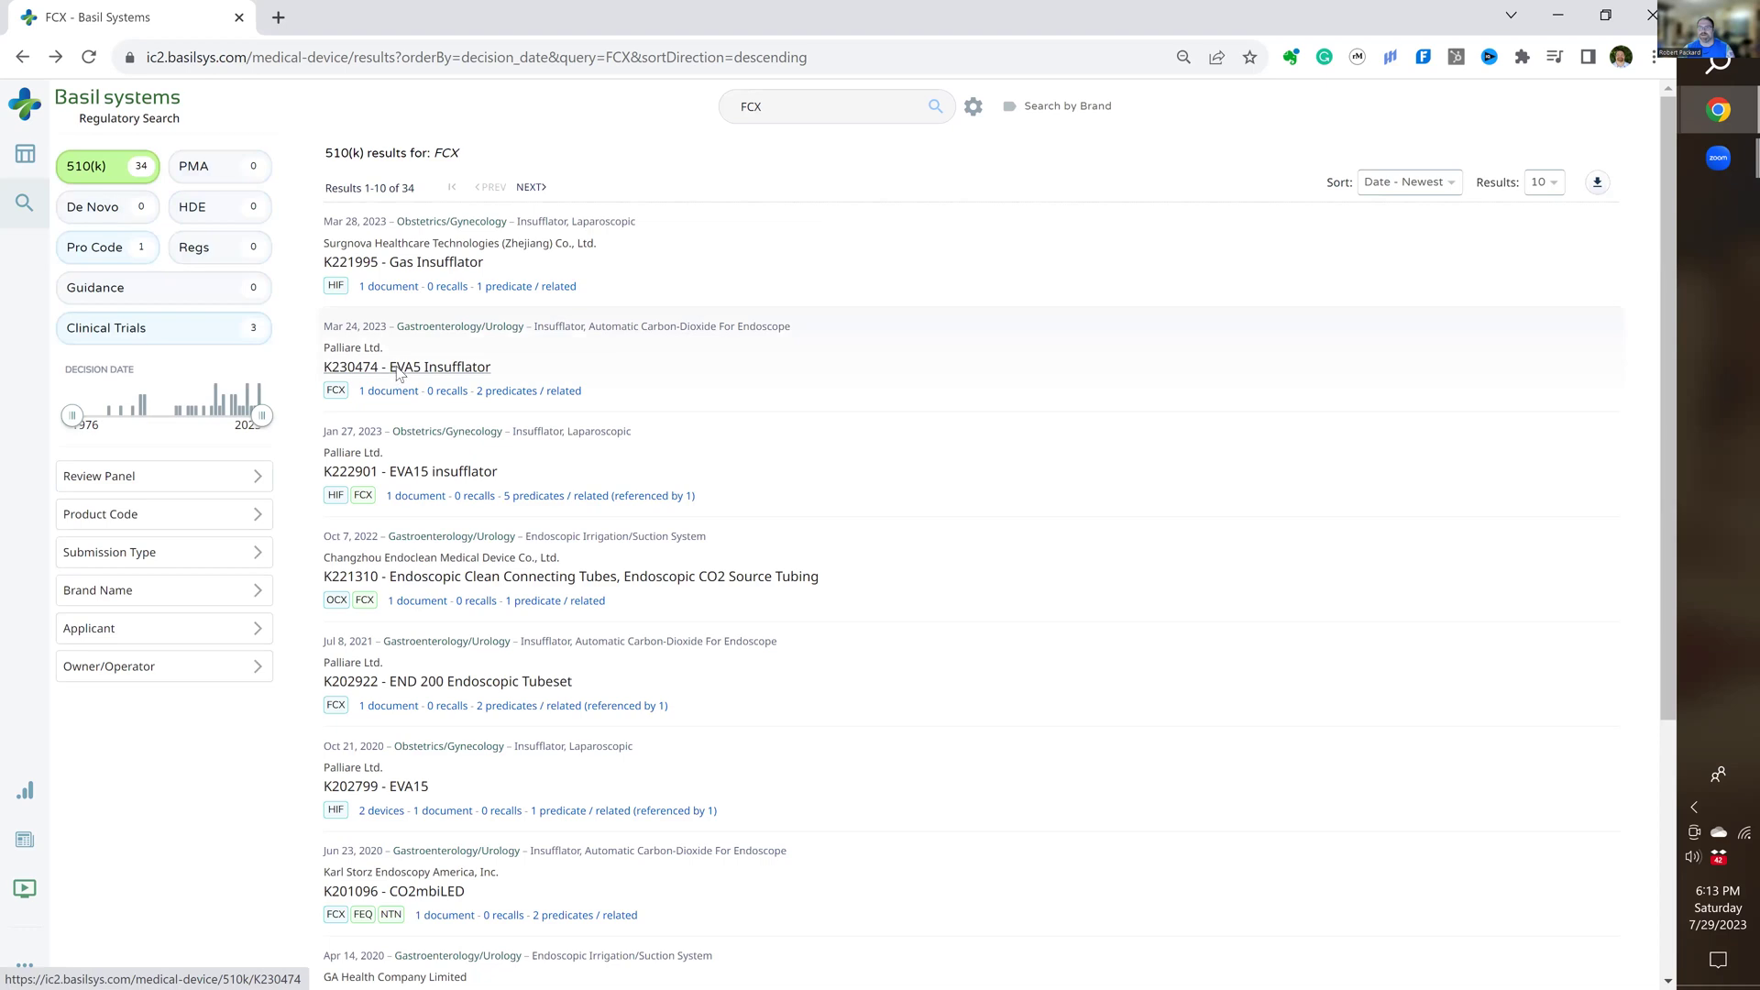
# Check the K230474 EVA5 Insufflator record, then return to the FCX results.
pyautogui.click(397, 368)
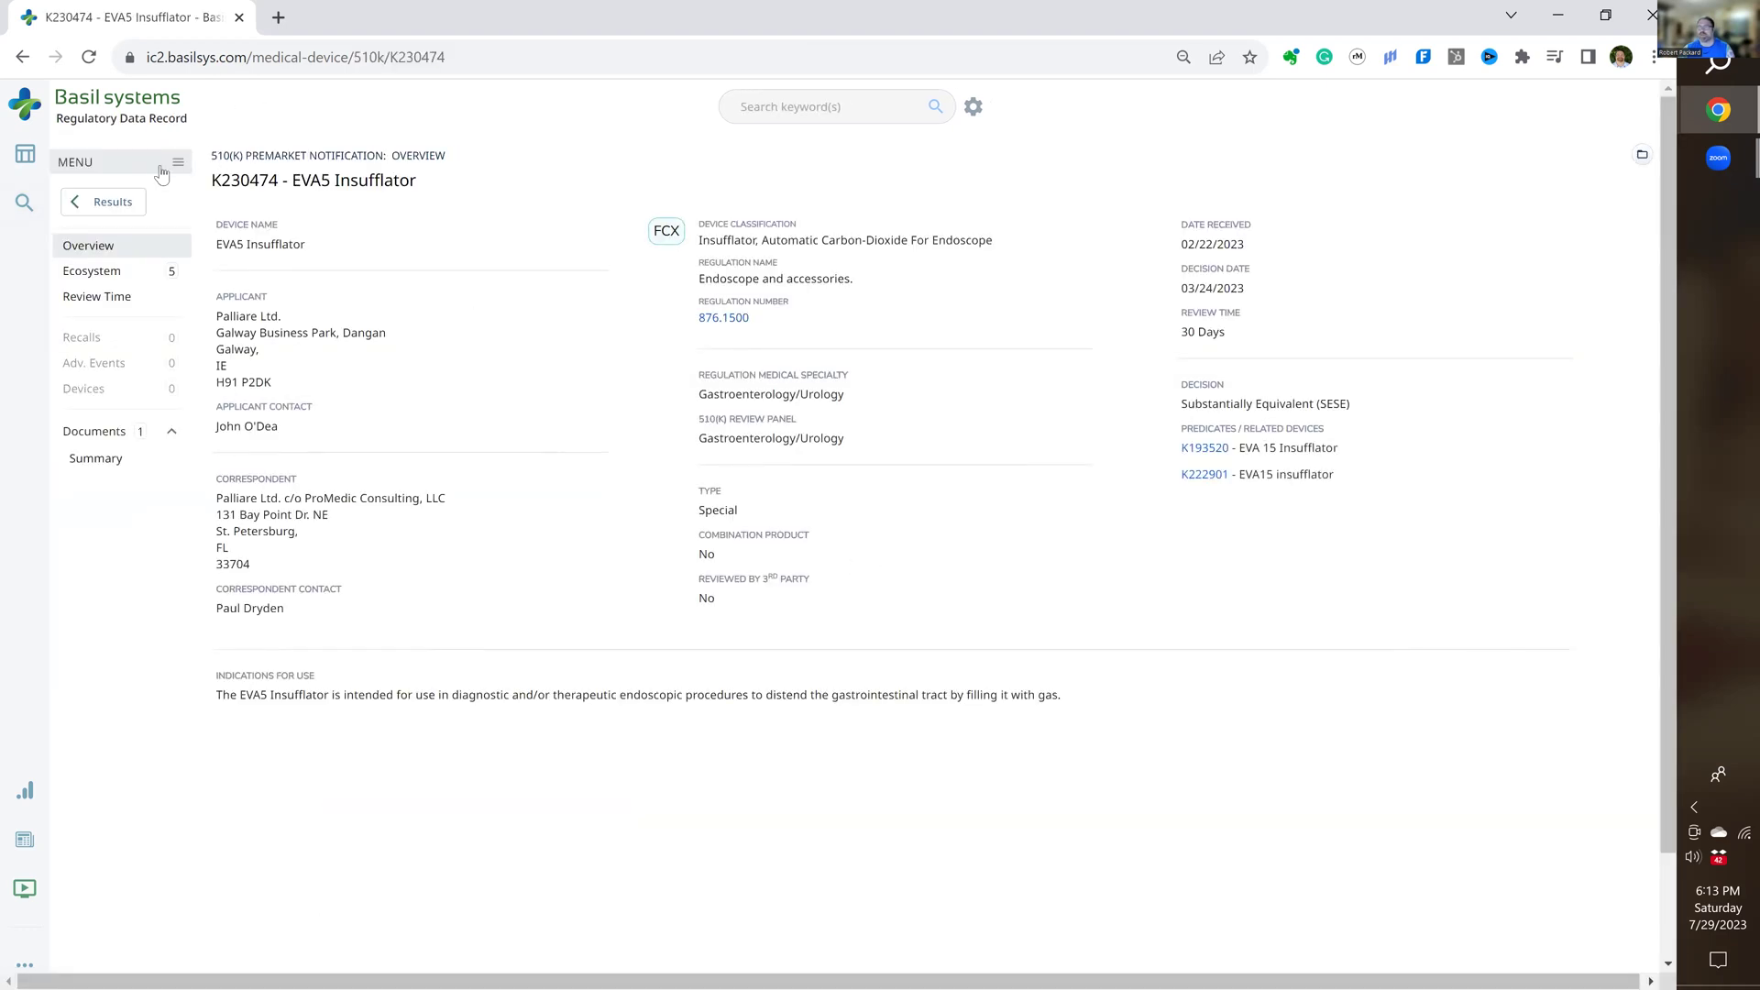
pyautogui.click(23, 58)
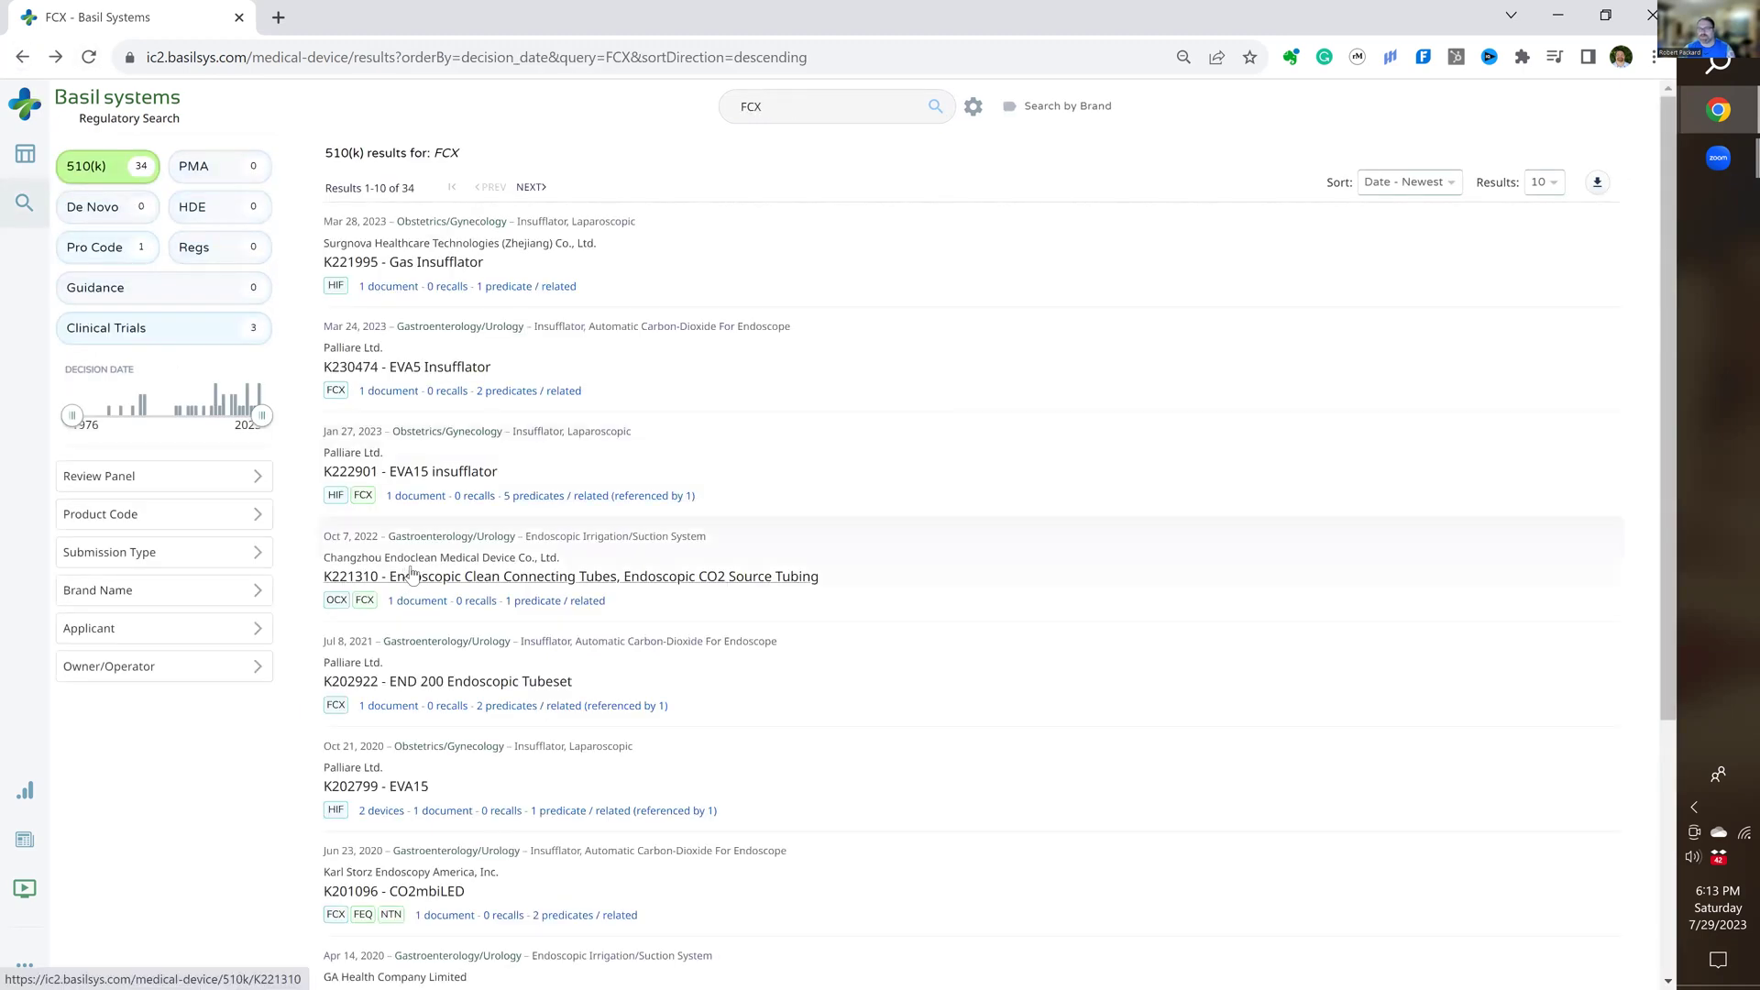
pyautogui.scroll(-4, 412, 573)
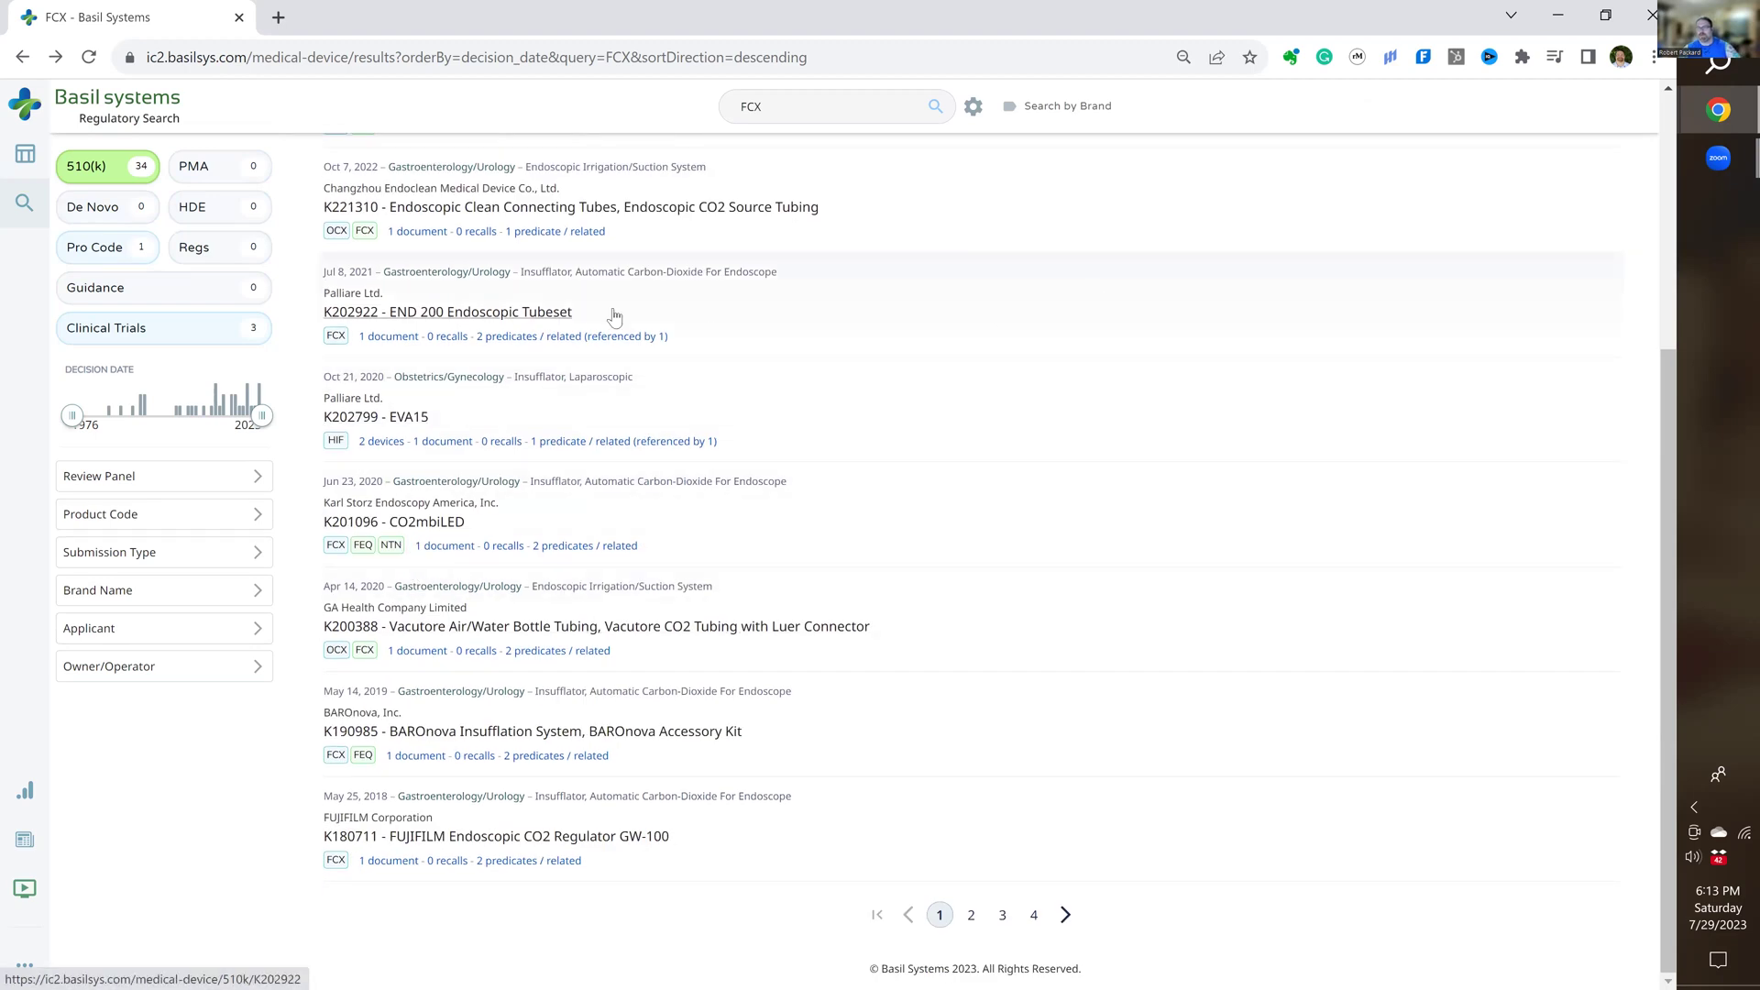
pyautogui.moveTo(785, 108); pyautogui.dragTo(715, 108)
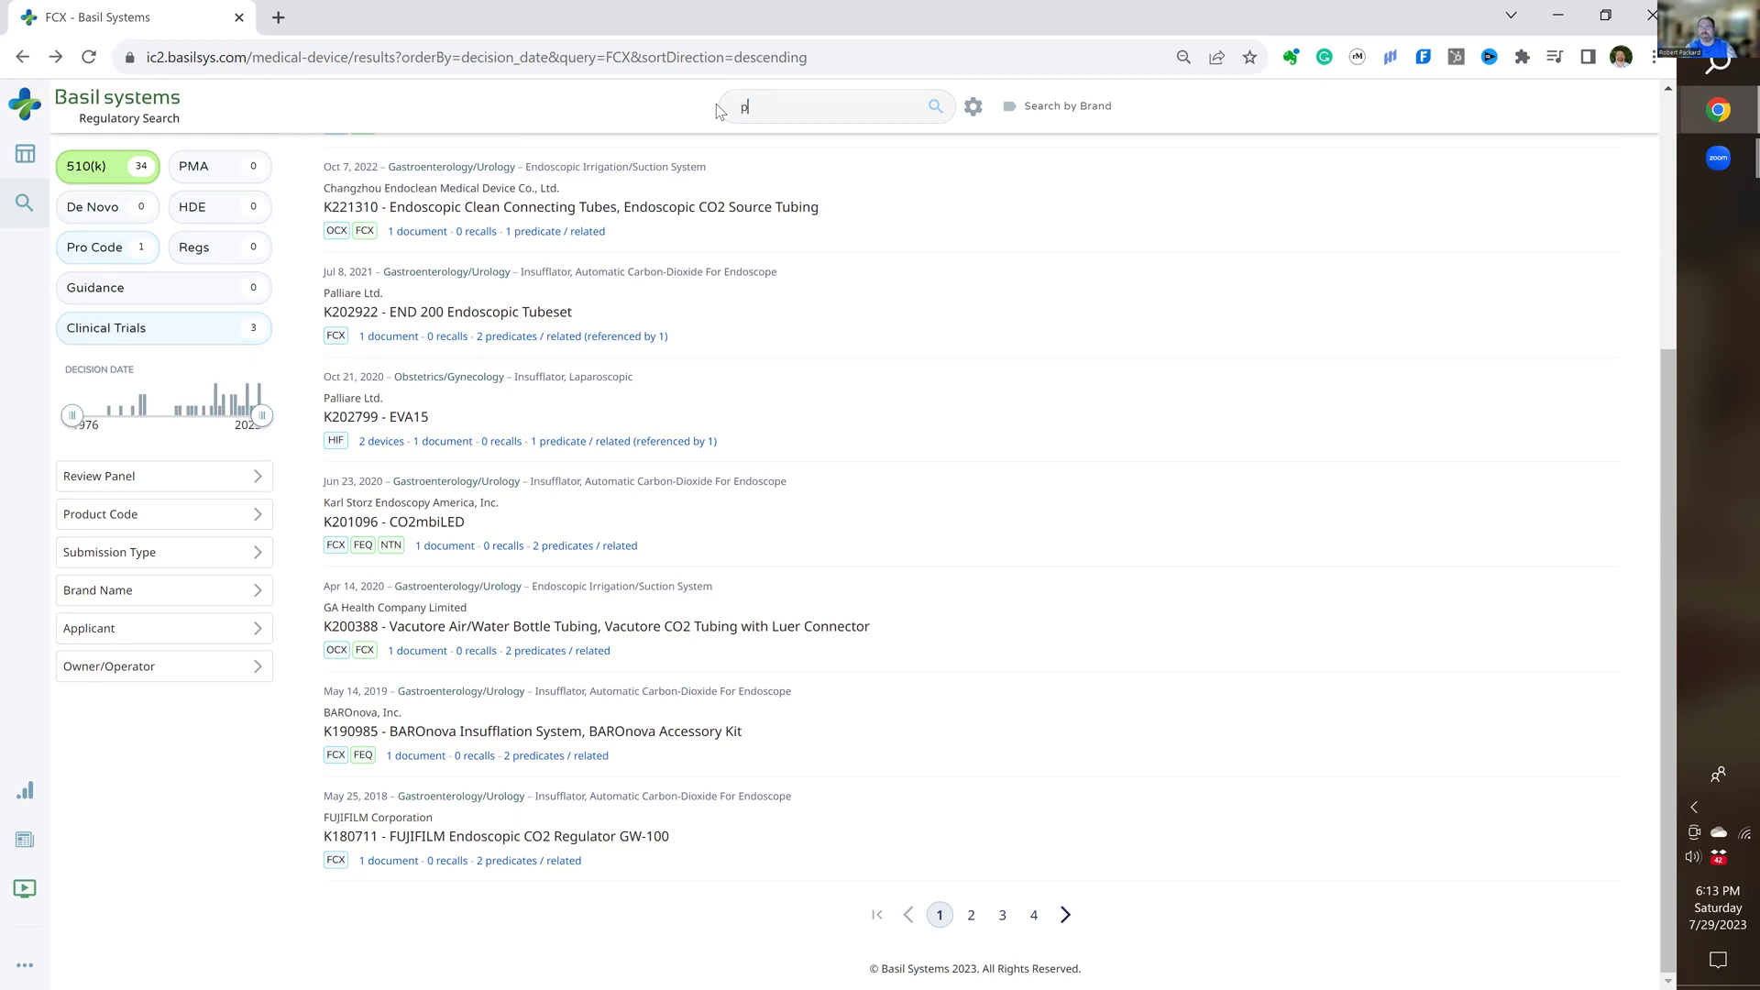
# Search 'pregnancy test', check the LCX product-code overview, then return to the results.
pyautogui.write('pregnancy test')
pyautogui.press('Return')
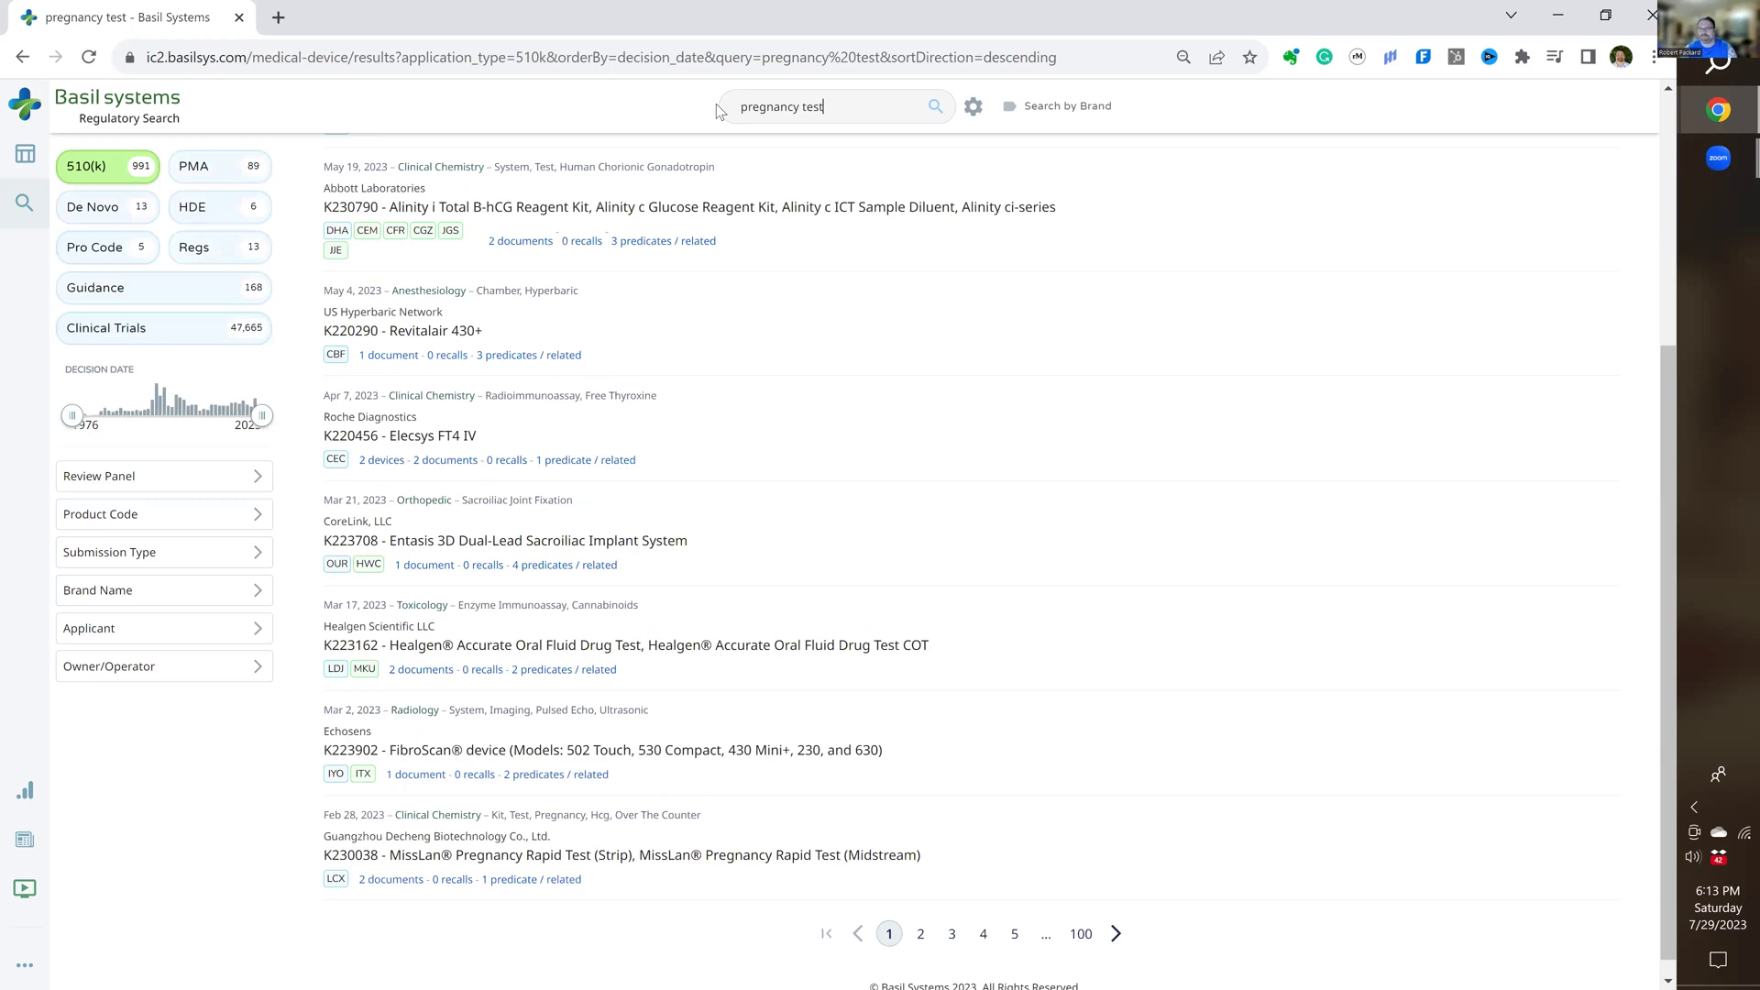
pyautogui.click(337, 879)
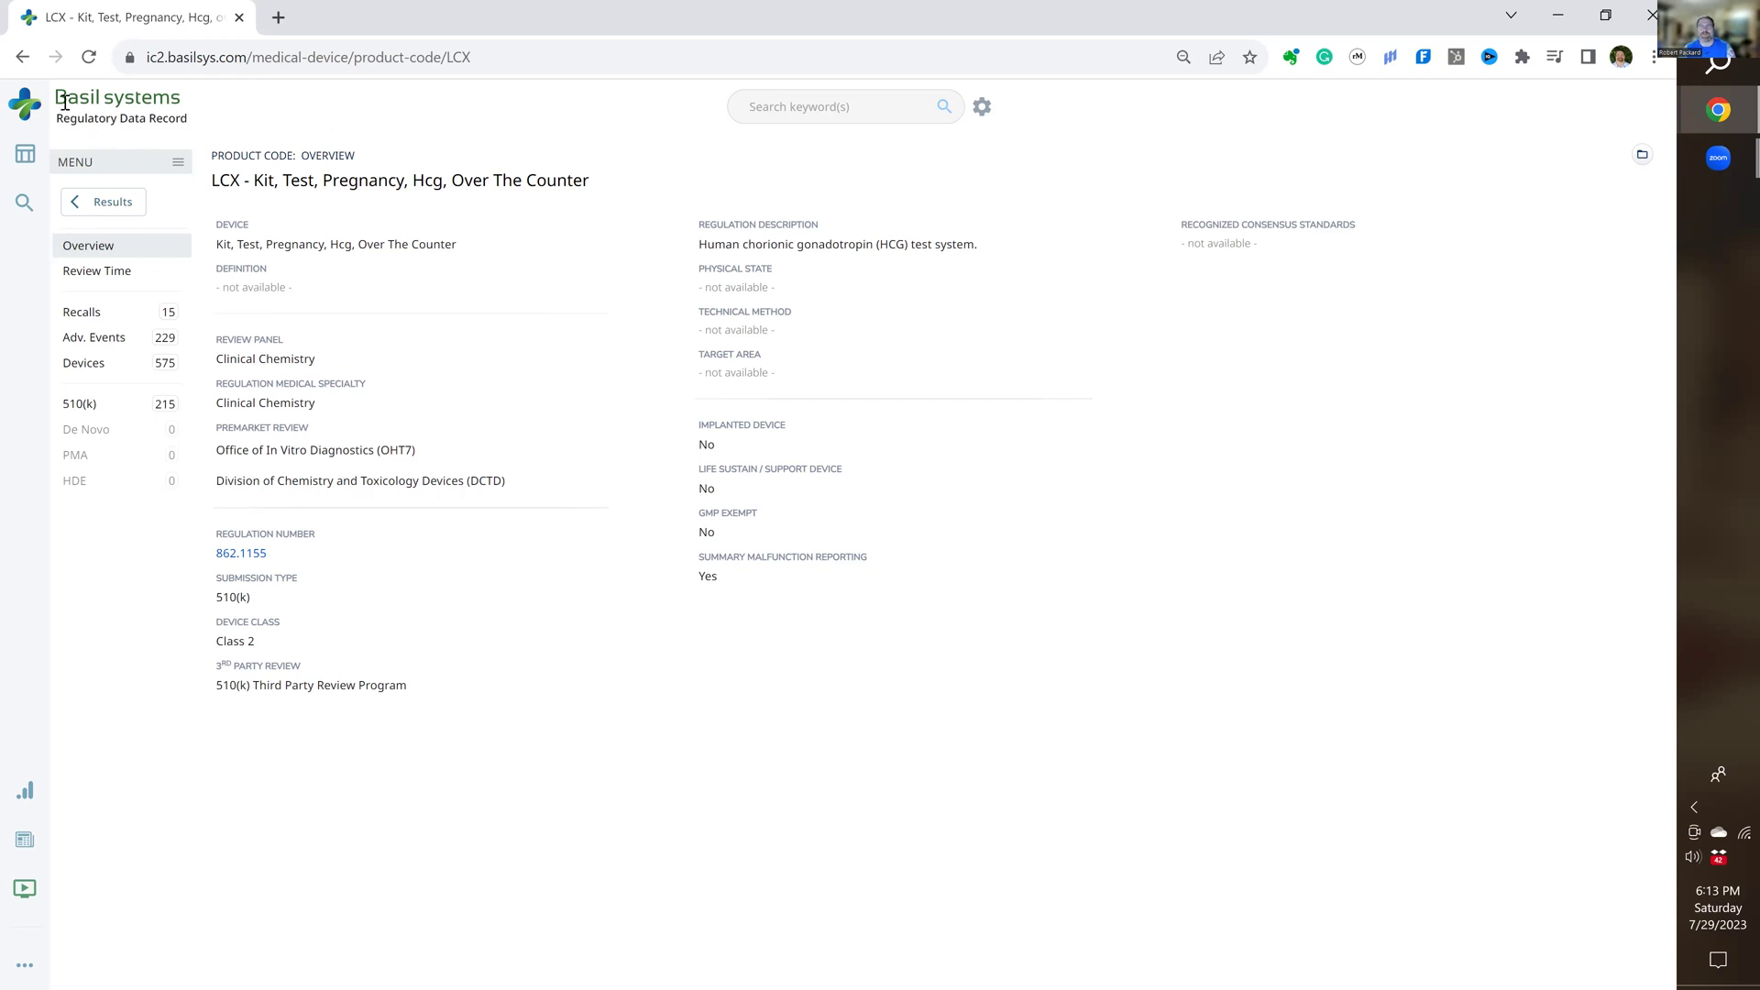
pyautogui.hotkey('alt', 'Left')
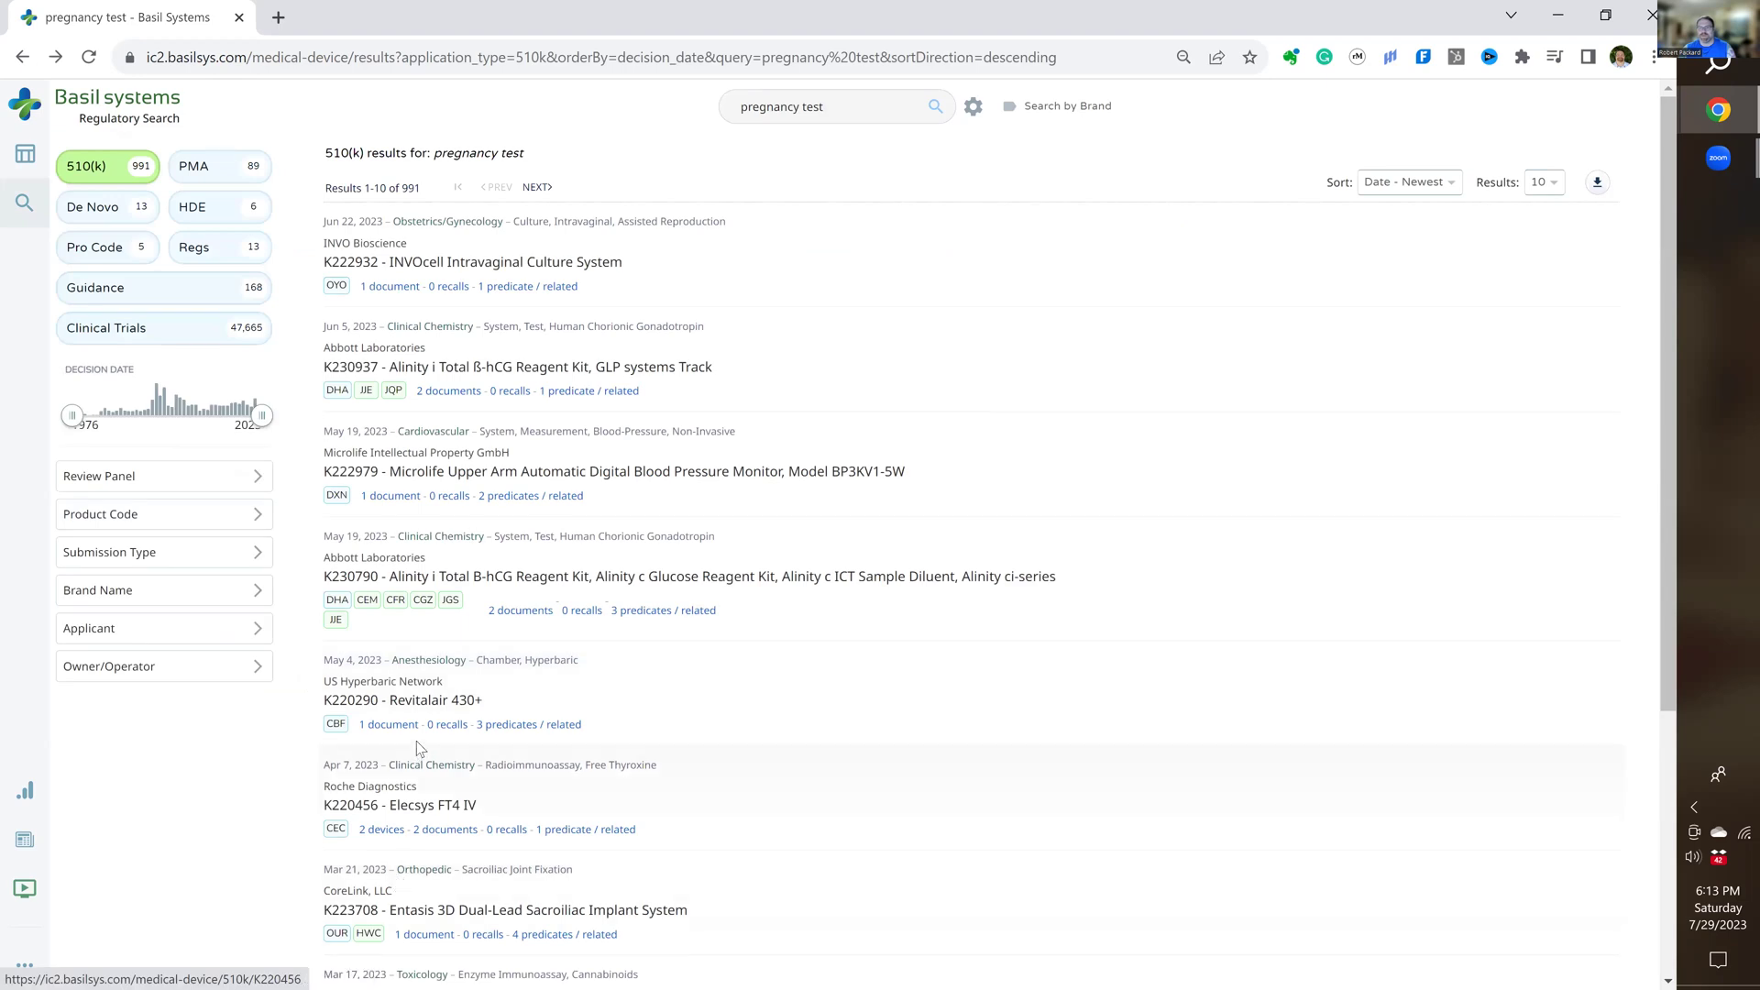
pyautogui.scroll(-1, 414, 726)
pyautogui.scroll(-3, 414, 726)
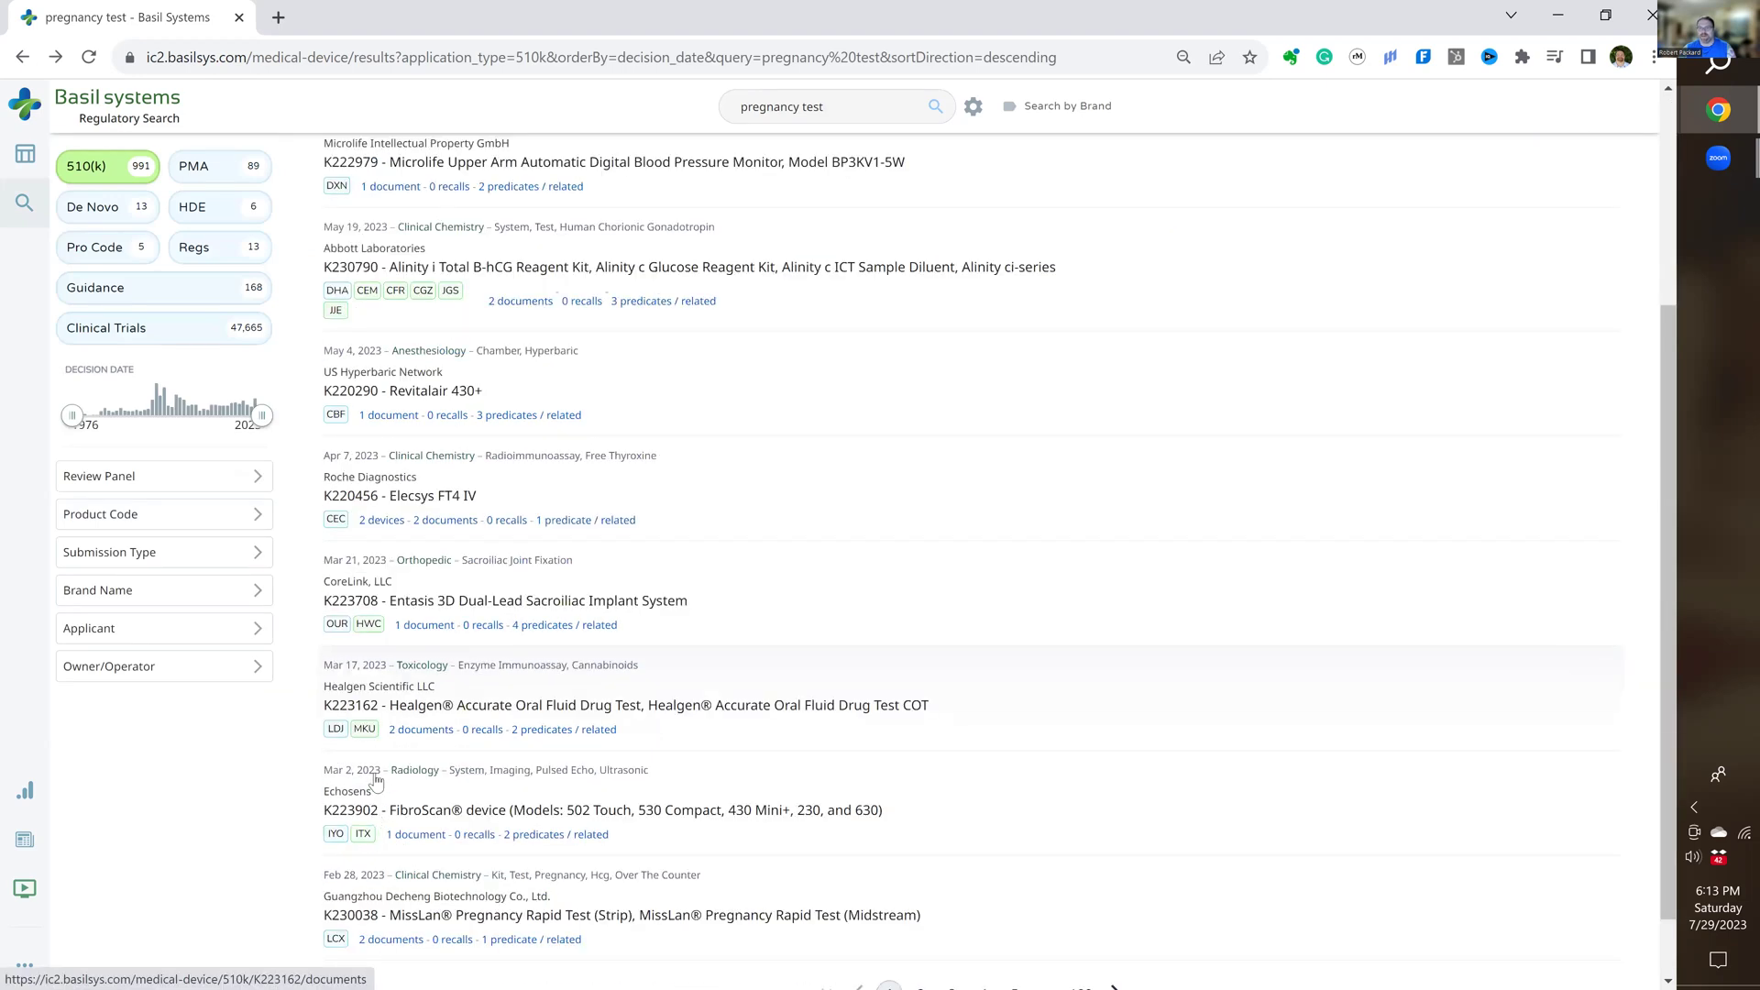
pyautogui.scroll(-1, 377, 784)
# Open K230038 MissLan's Review Time chart and extend the year range back to 2012.
pyautogui.click(424, 847)
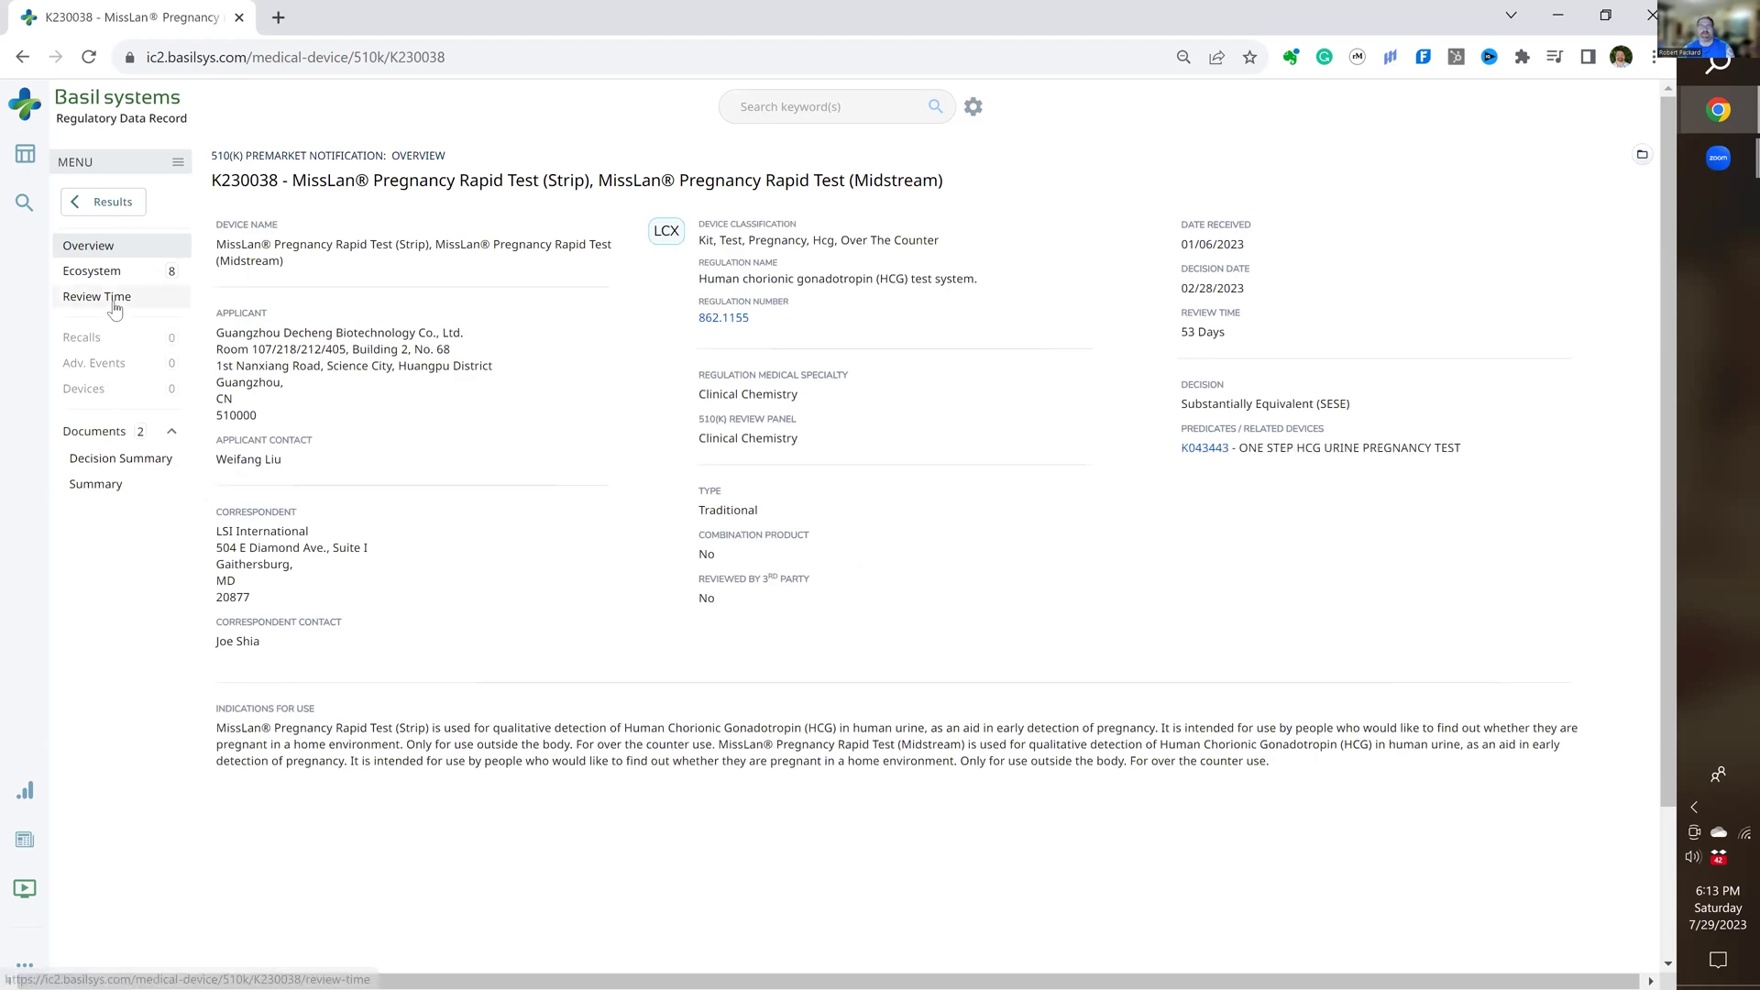
pyautogui.click(114, 297)
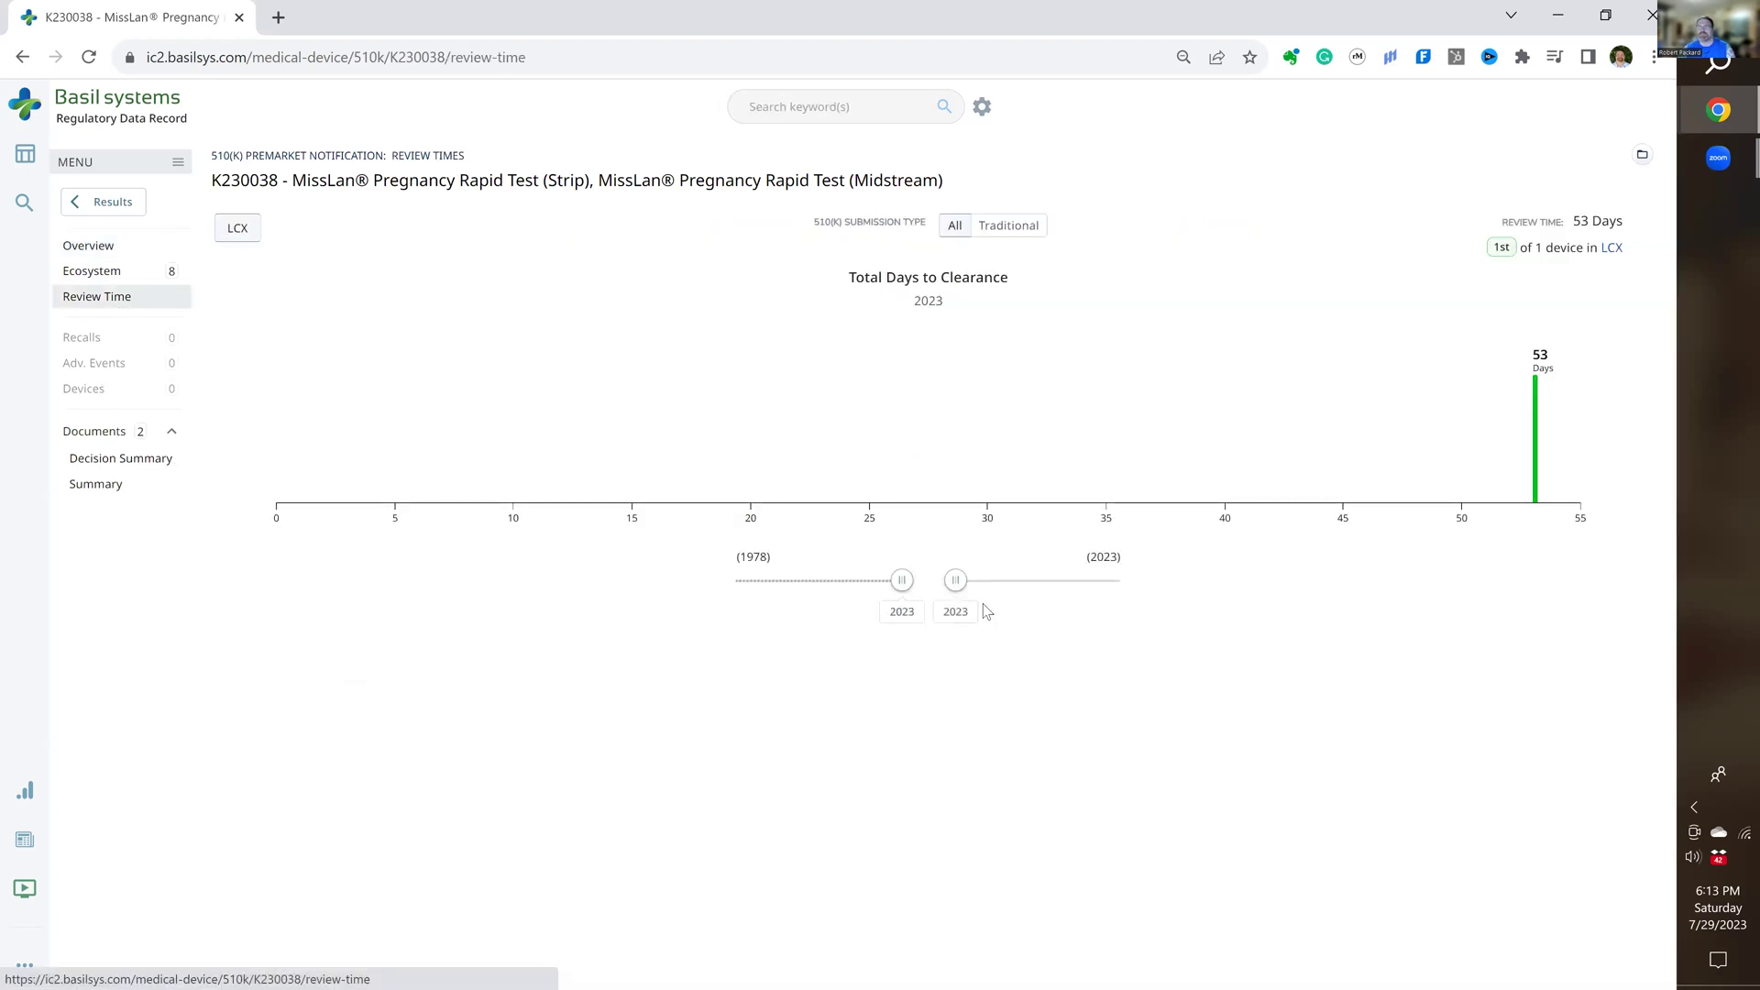
pyautogui.moveTo(912, 588); pyautogui.dragTo(862, 584)
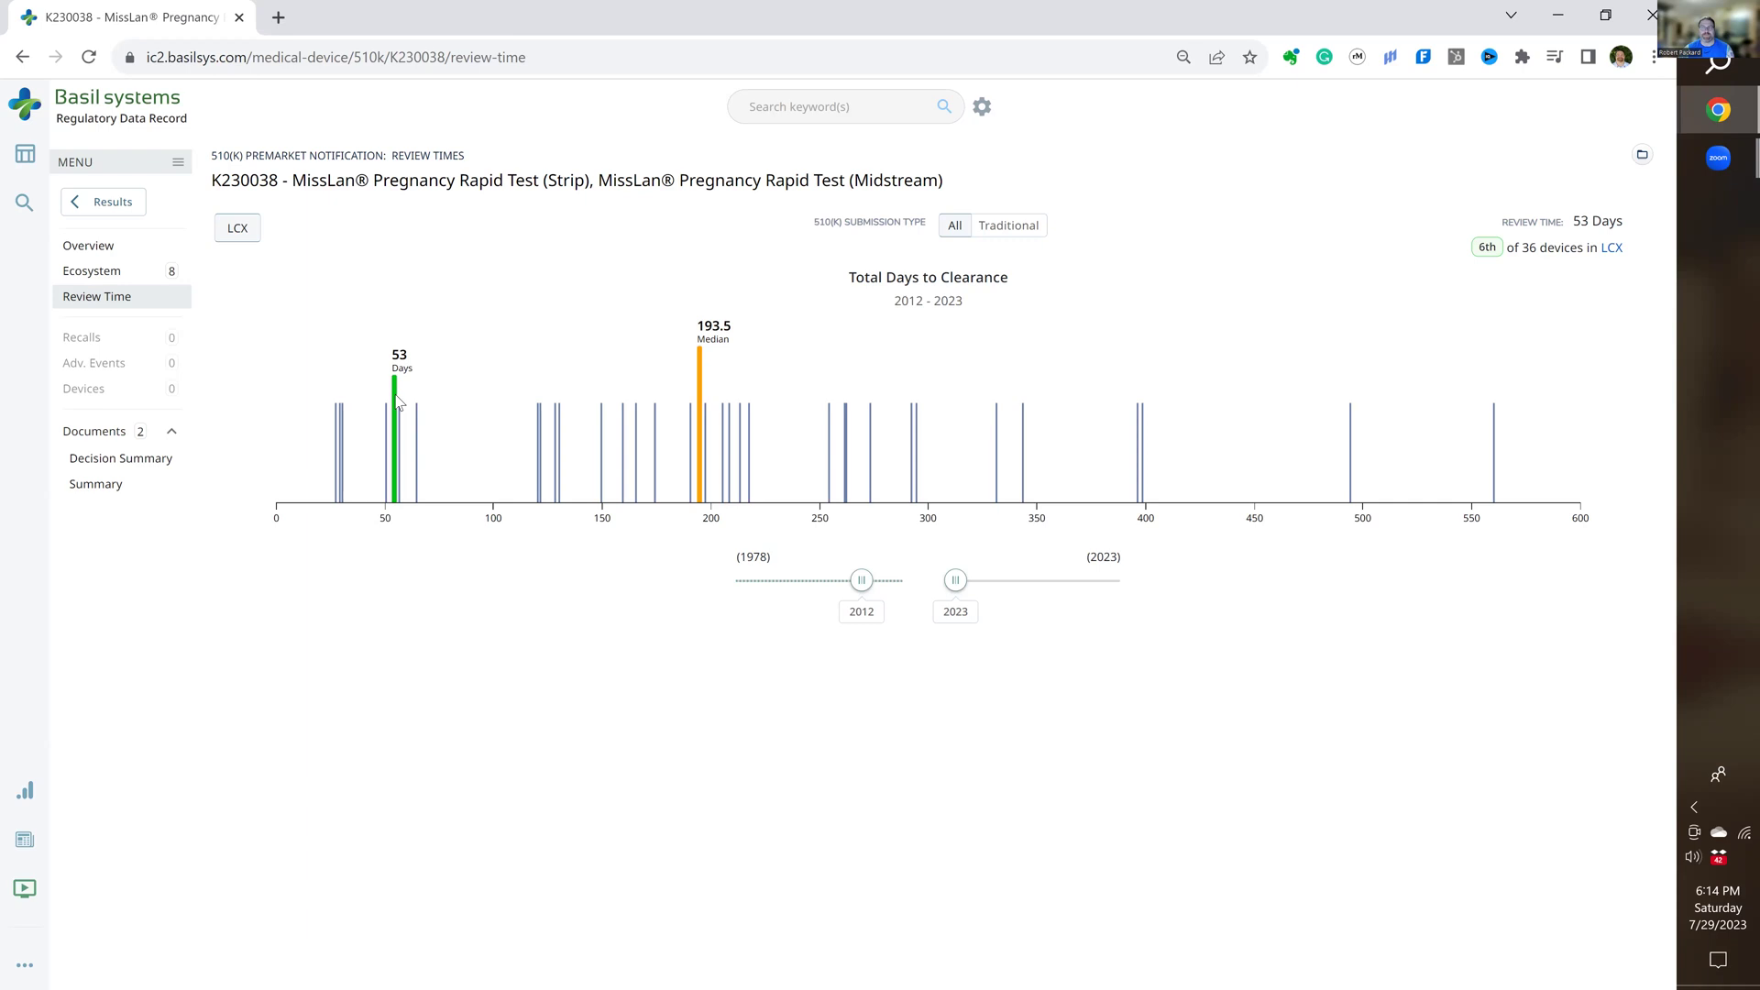
pyautogui.click(1020, 239)
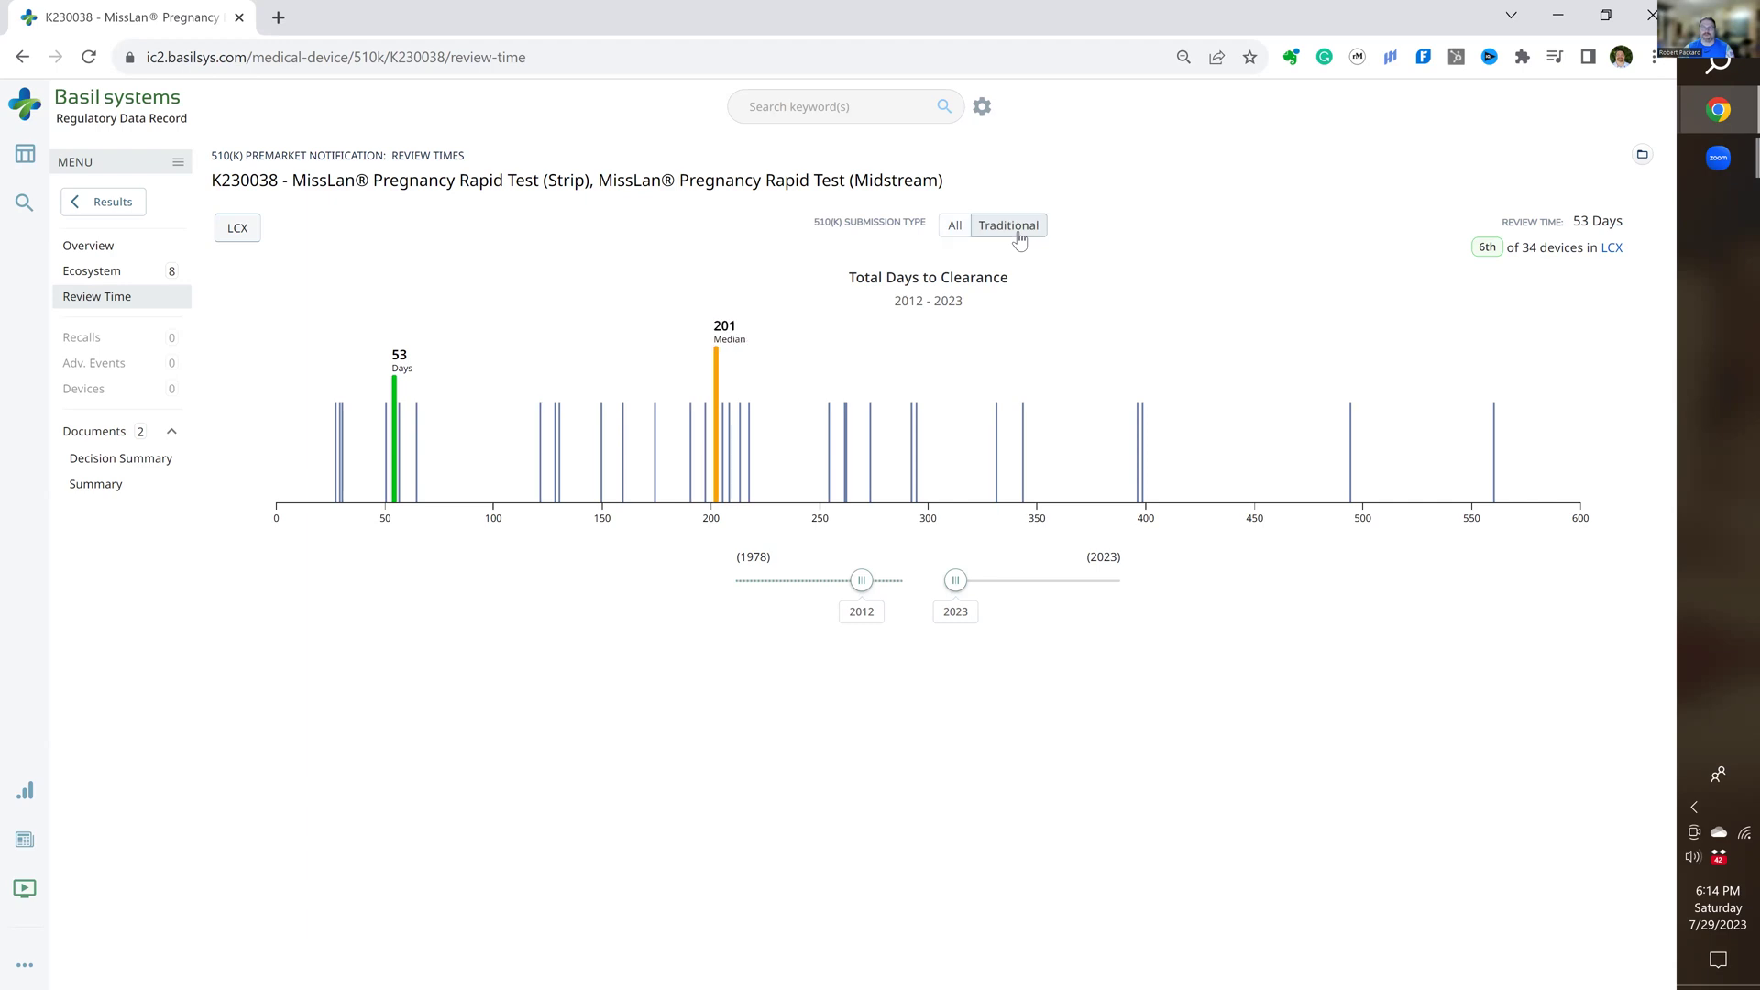